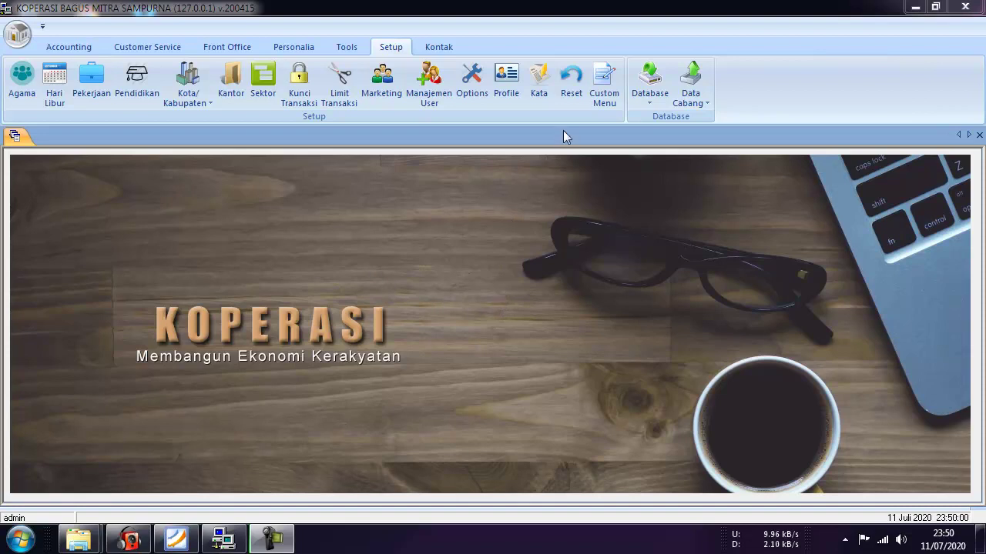
{"action": "left_click", "coordinate": [77, 48]}
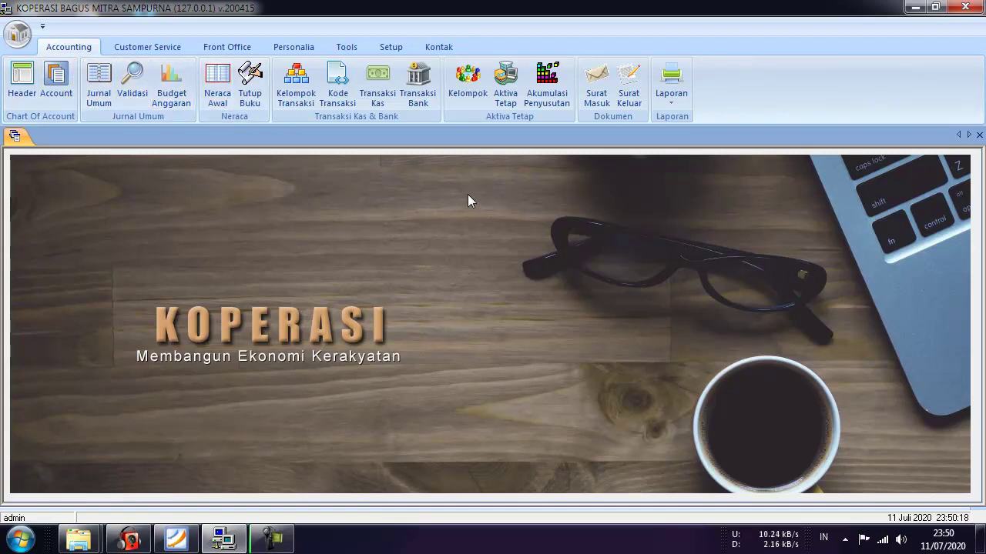
{"action": "left_click", "coordinate": [179, 50]}
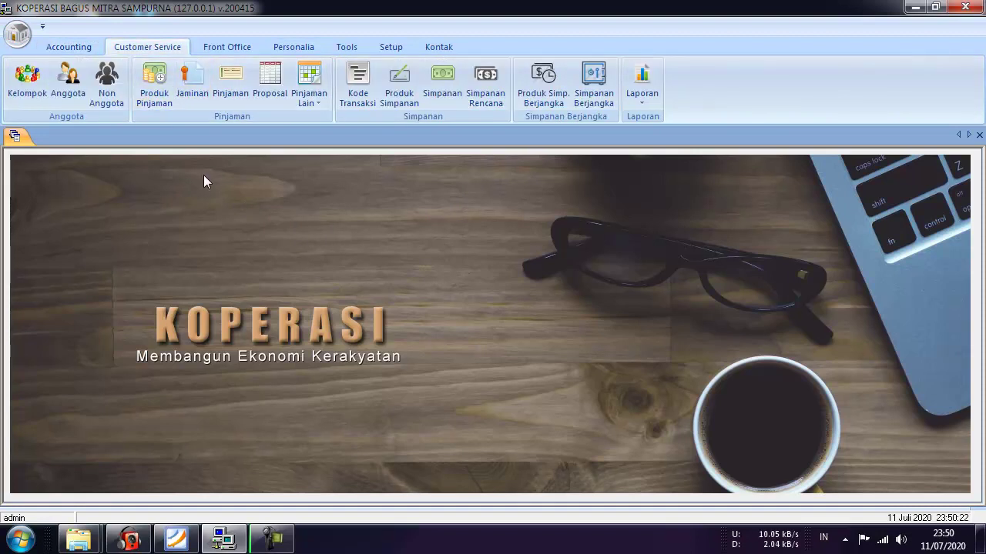
{"action": "left_click", "coordinate": [66, 92]}
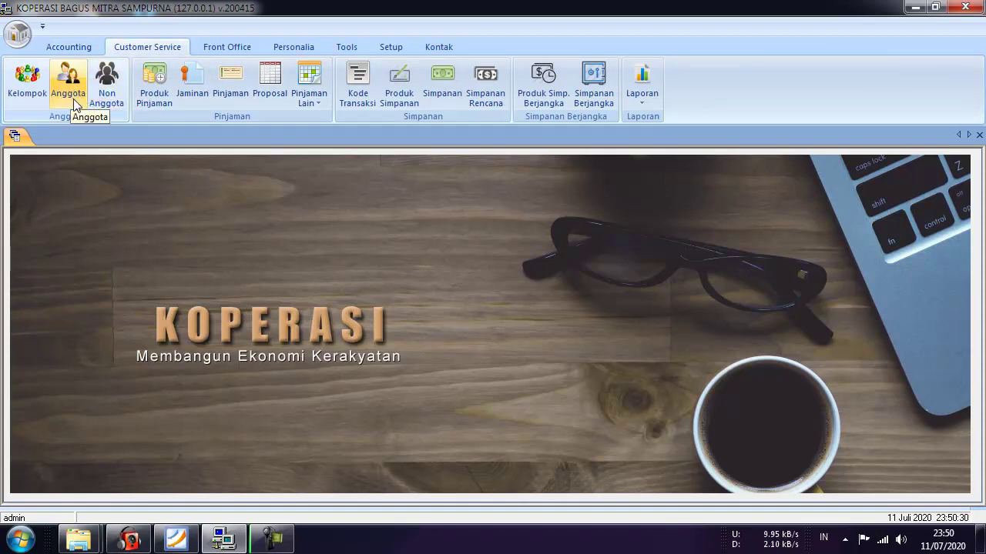
Step: Review the Agama master list in the setup data and close it
{"action": "left_click", "coordinate": [392, 49]}
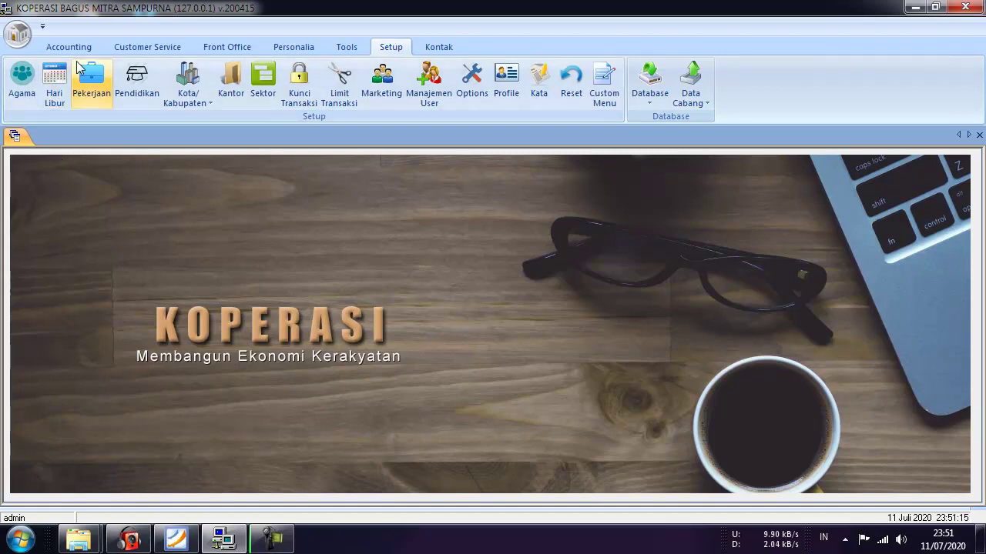
{"action": "left_click", "coordinate": [22, 77]}
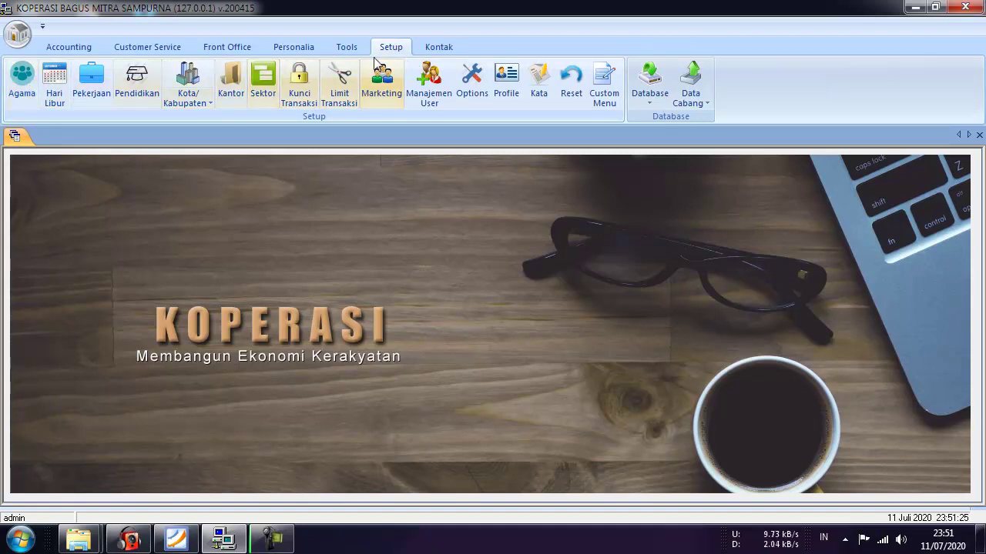
{"action": "left_click", "coordinate": [23, 86]}
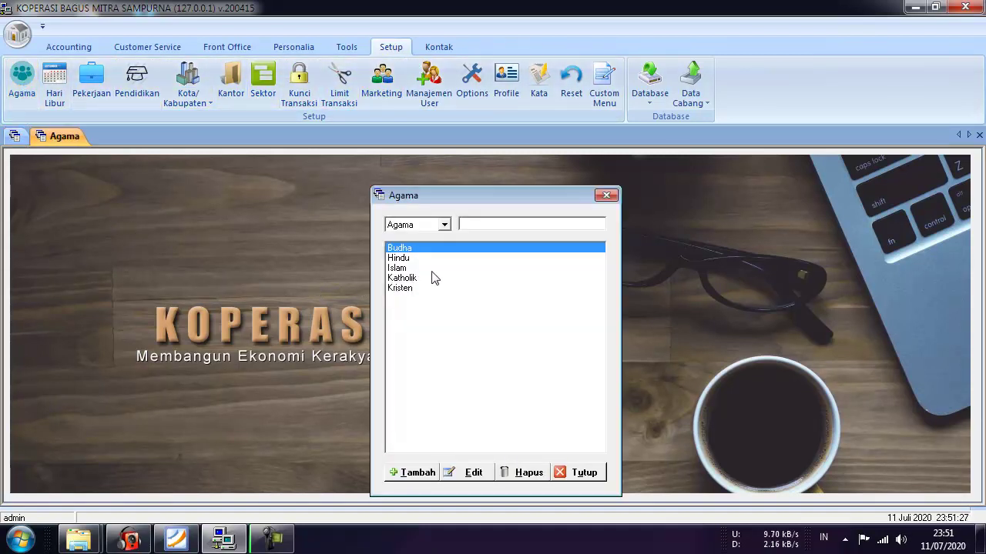
{"action": "left_click_drag", "start_coordinate": [447, 192], "coordinate": [423, 173]}
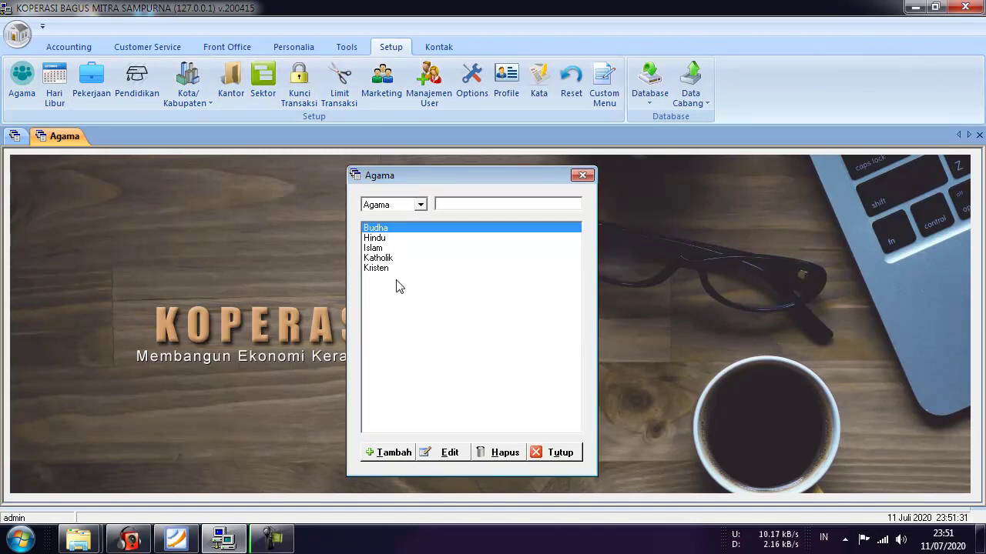
{"action": "left_click", "coordinate": [566, 453]}
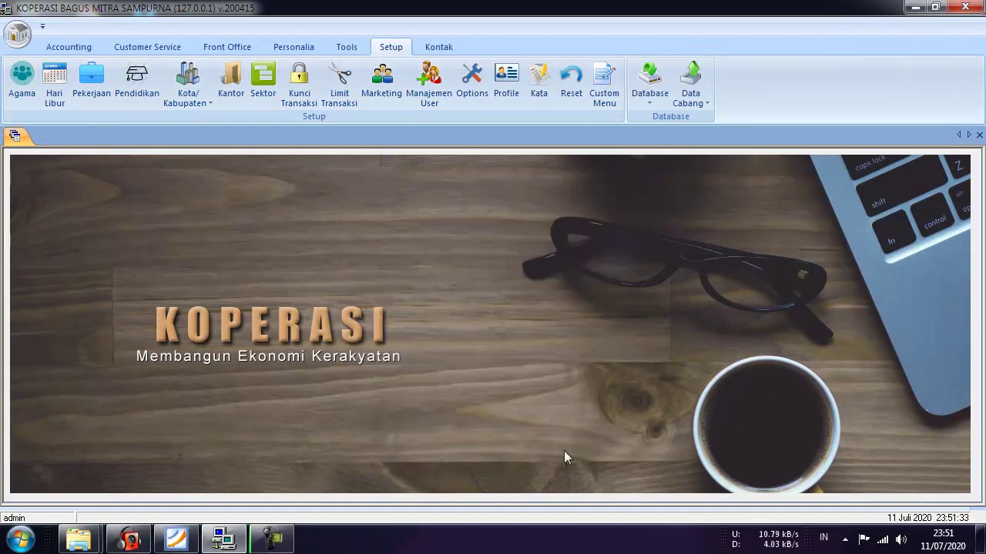
Step: Add the occupation "Petani" to the Pekerjaan master list and save it
{"action": "left_click", "coordinate": [96, 85]}
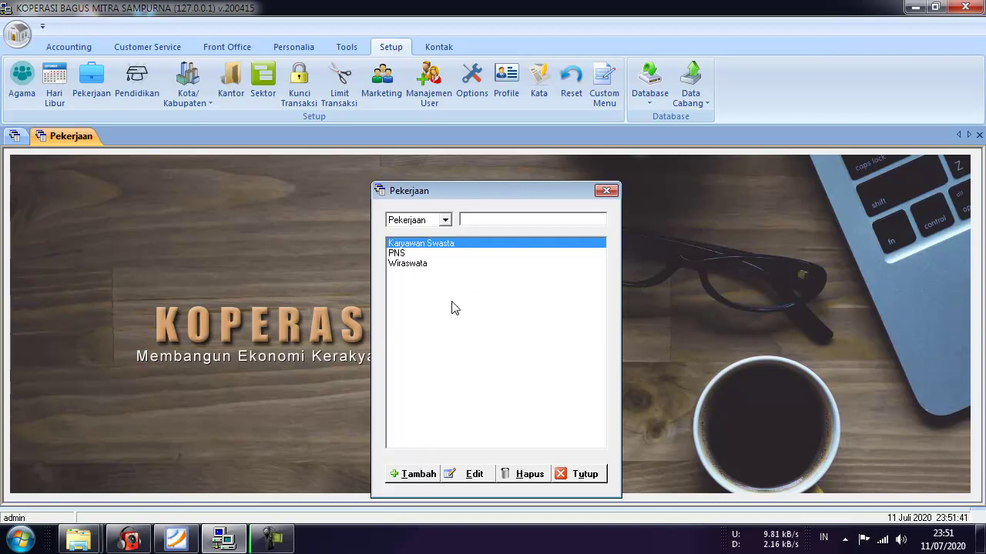
{"action": "left_click_drag", "start_coordinate": [457, 187], "coordinate": [440, 174]}
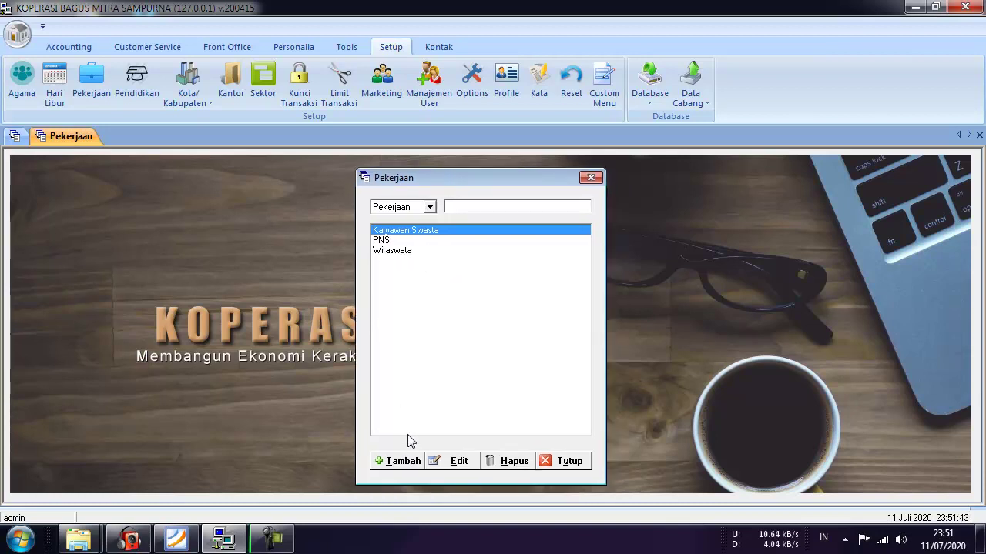
{"action": "left_click", "coordinate": [401, 461]}
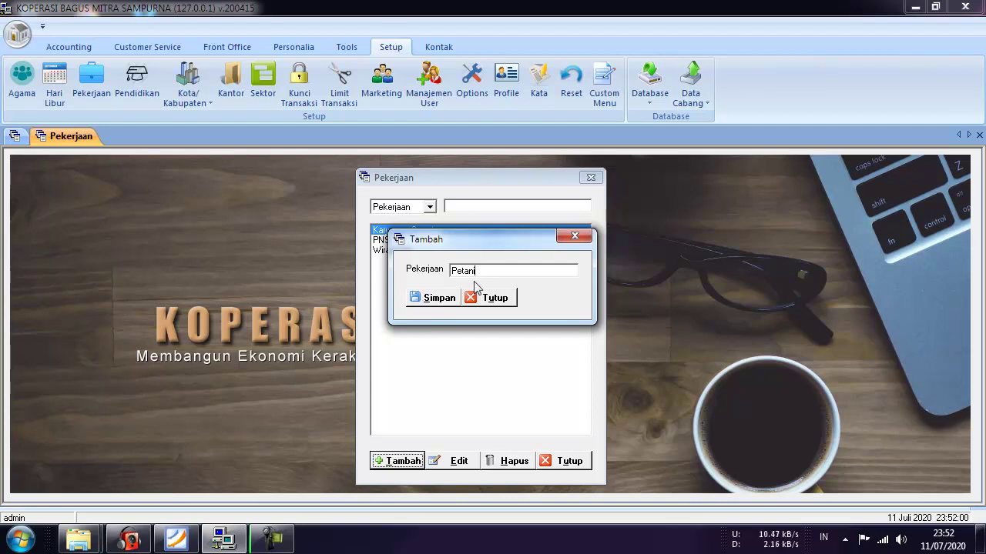
{"action": "left_click", "coordinate": [441, 302]}
{"action": "left_click", "coordinate": [558, 321]}
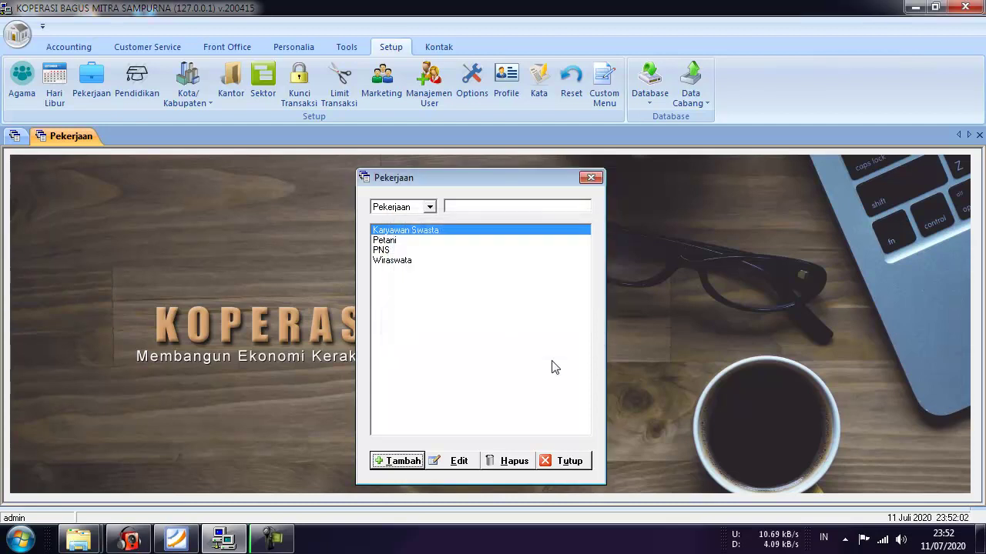
Step: Add the occupation "Pedagang" to the Pekerjaan master list, save it and close the list
{"action": "left_click", "coordinate": [386, 242]}
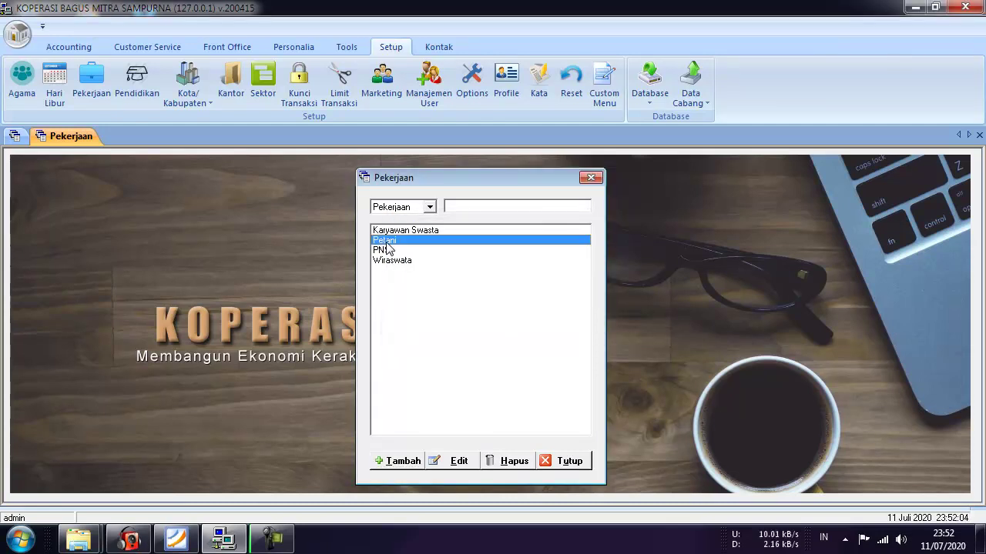
{"action": "left_click", "coordinate": [410, 463]}
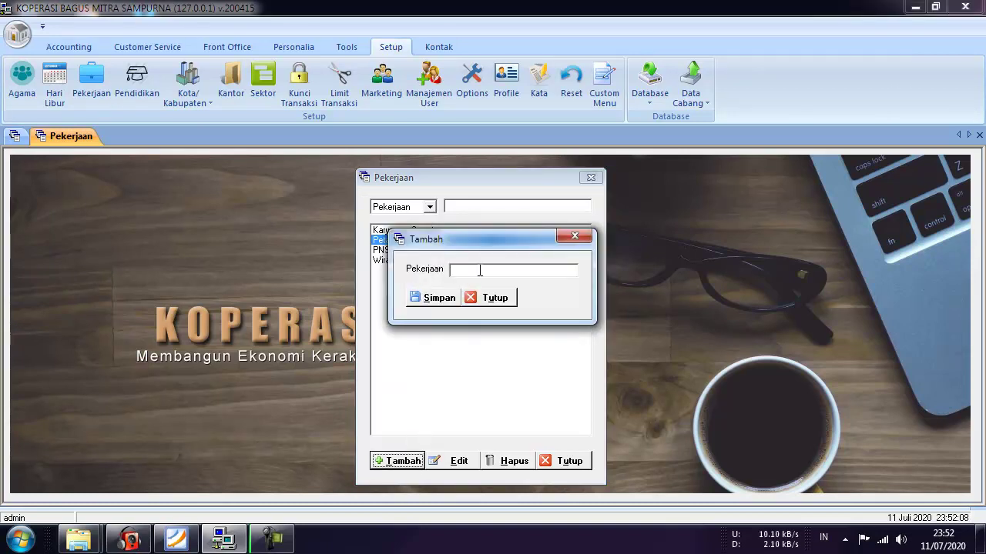
{"action": "type", "text": "Pedagang"}
{"action": "left_click", "coordinate": [429, 298]}
{"action": "left_click", "coordinate": [550, 321]}
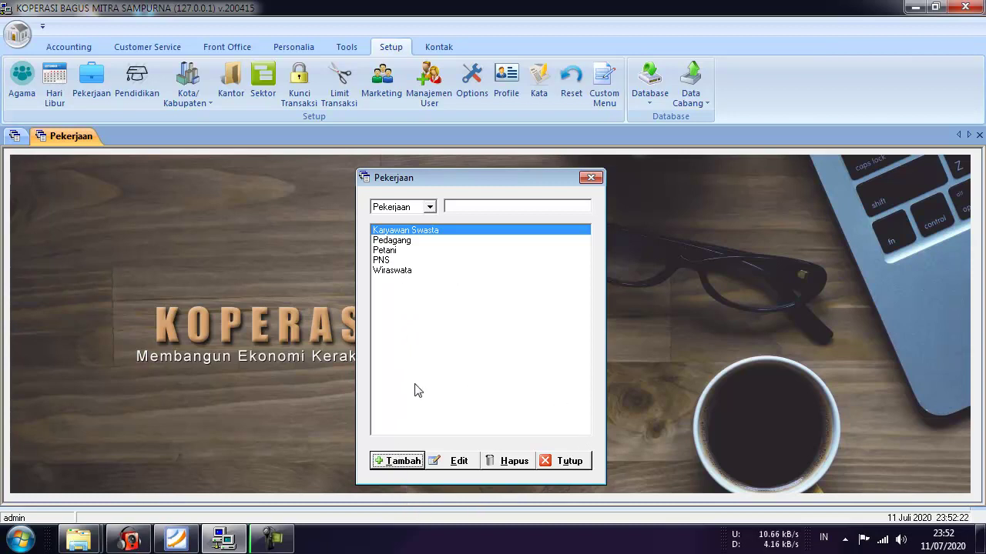
{"action": "left_click", "coordinate": [570, 461]}
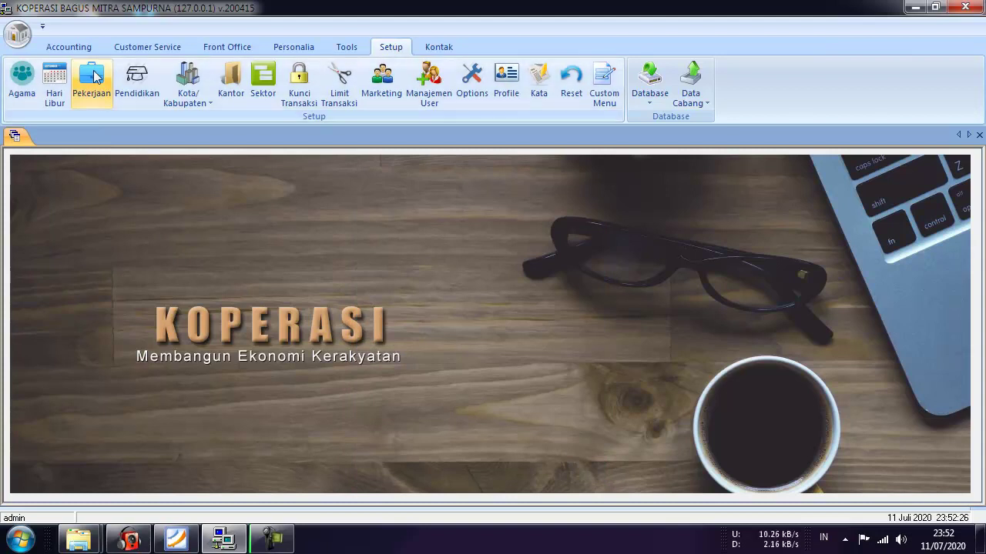
Step: Review the Pendidikan master list and its blank entry form, closing both without adding anything
{"action": "left_click", "coordinate": [138, 93]}
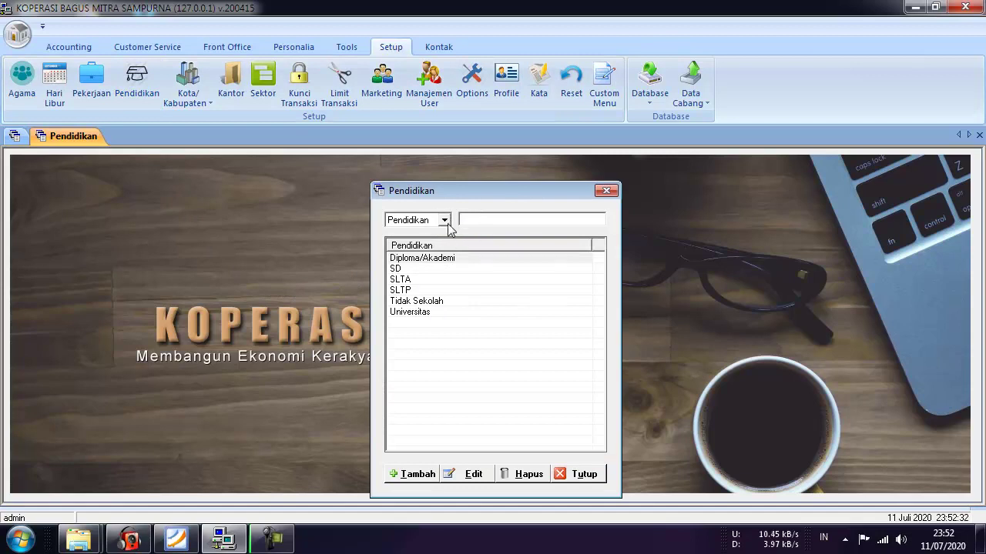
{"action": "left_click_drag", "start_coordinate": [455, 189], "coordinate": [431, 168]}
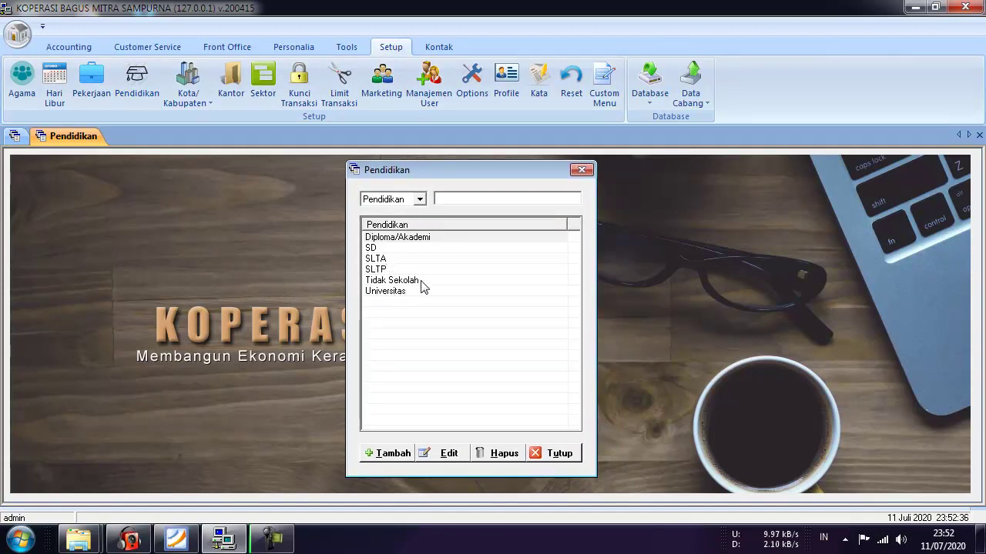
{"action": "left_click", "coordinate": [394, 453]}
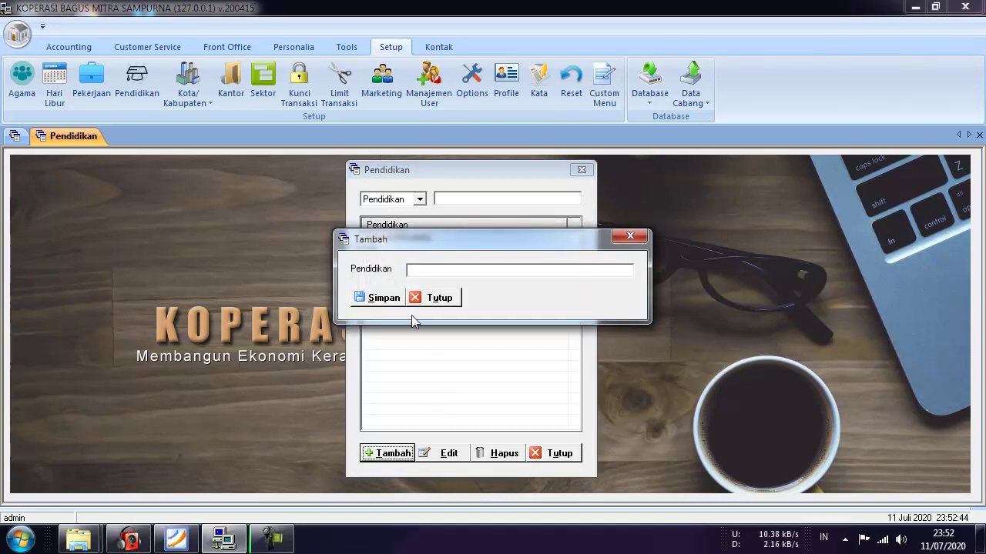
{"action": "left_click_drag", "start_coordinate": [432, 240], "coordinate": [526, 244]}
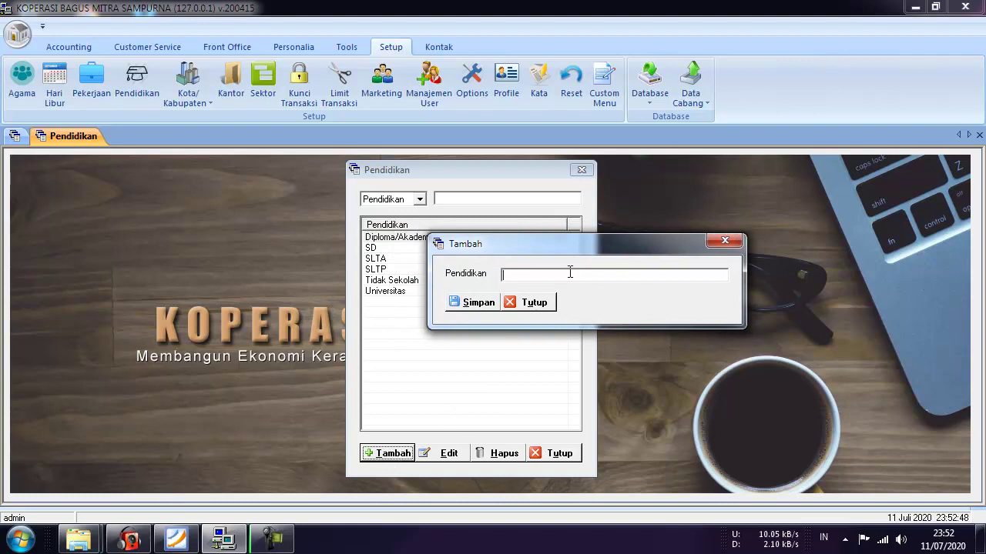
{"action": "left_click", "coordinate": [707, 272]}
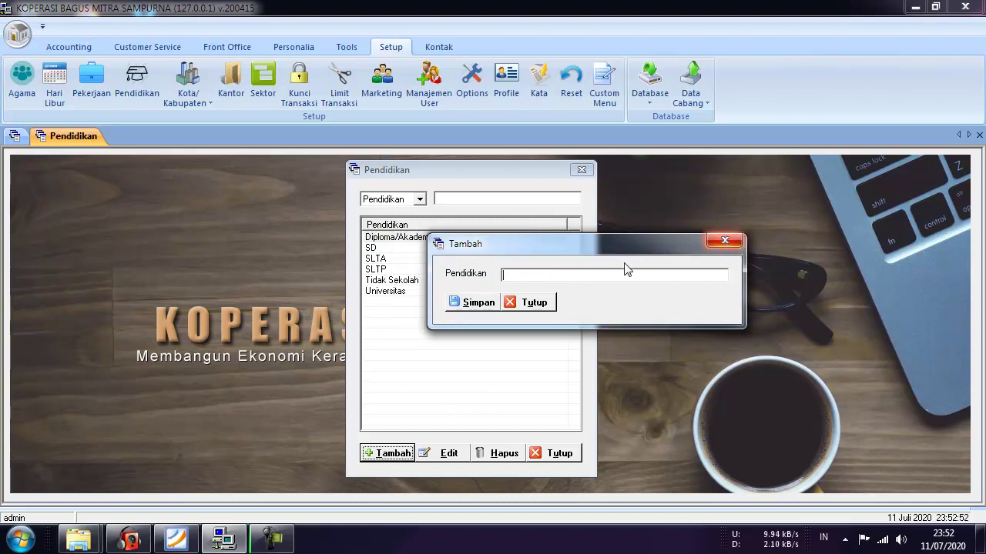
{"action": "left_click", "coordinate": [736, 242]}
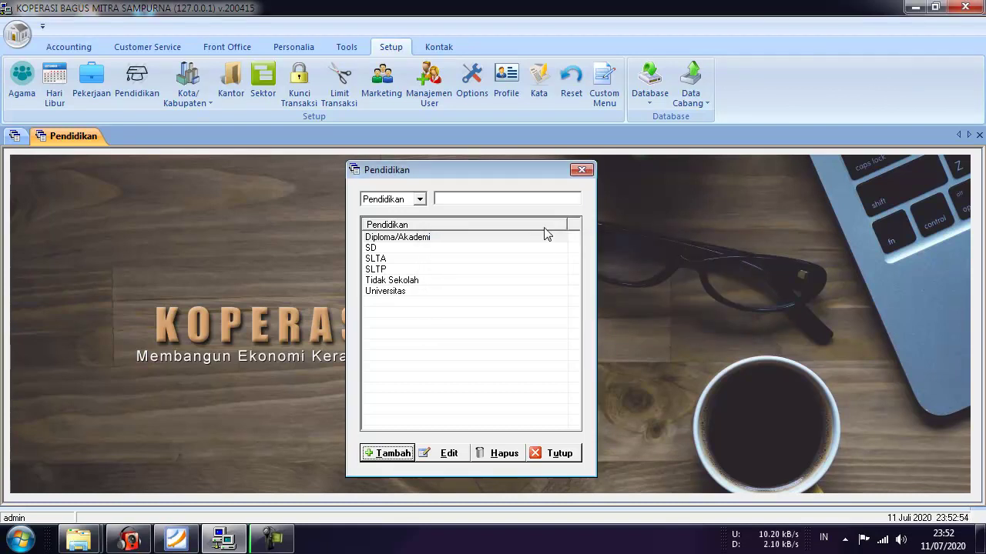
{"action": "left_click", "coordinate": [581, 170]}
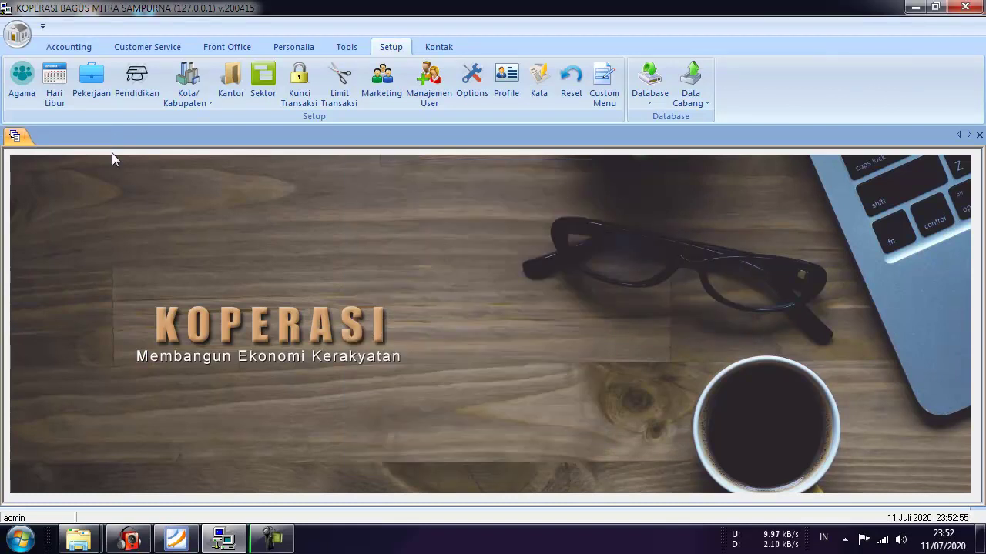
Step: Review the Propinsi master list and its blank entry form, closing both without adding anything
{"action": "left_click", "coordinate": [206, 110]}
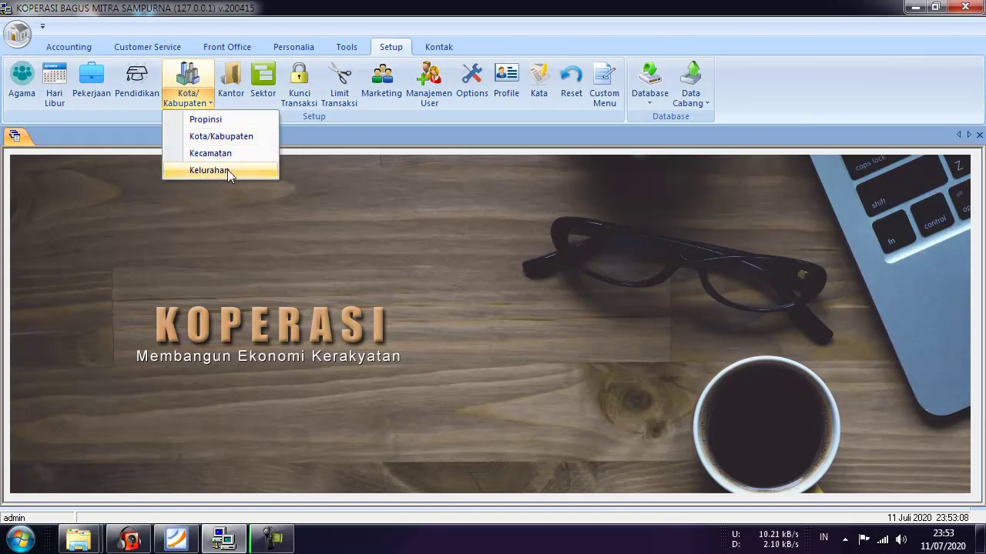
{"action": "left_click", "coordinate": [208, 106]}
{"action": "left_click", "coordinate": [208, 105]}
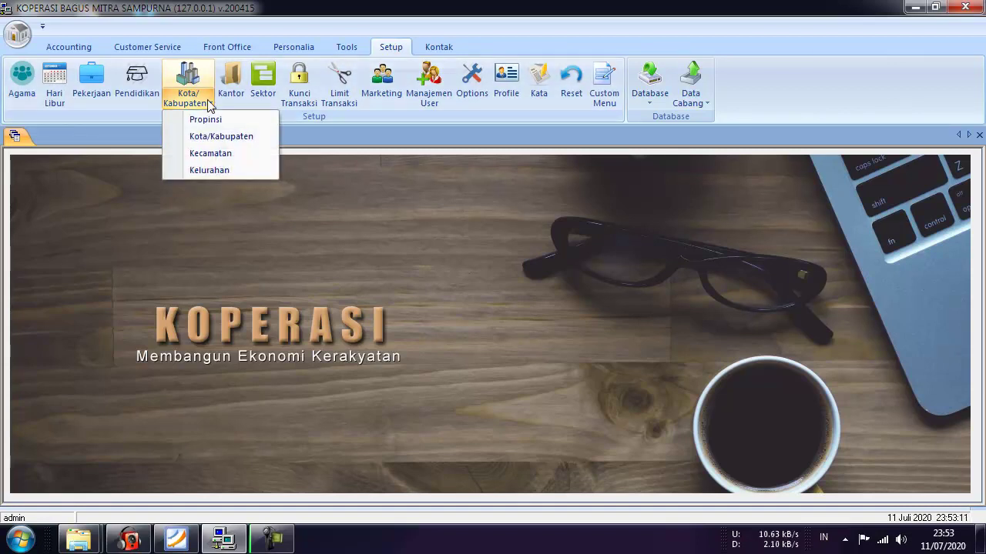
{"action": "left_click", "coordinate": [245, 121]}
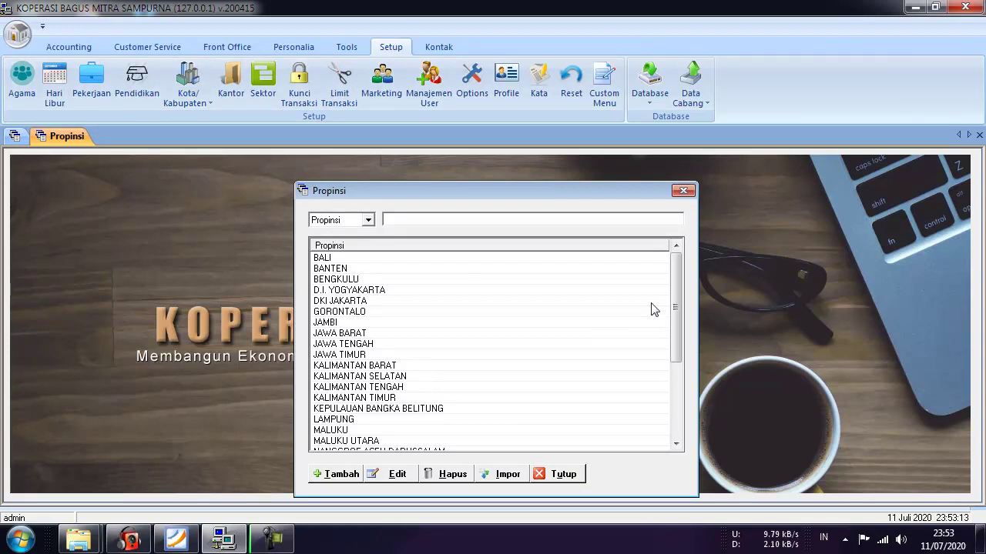
{"action": "left_click_drag", "start_coordinate": [675, 295], "coordinate": [662, 275]}
{"action": "left_click", "coordinate": [340, 471]}
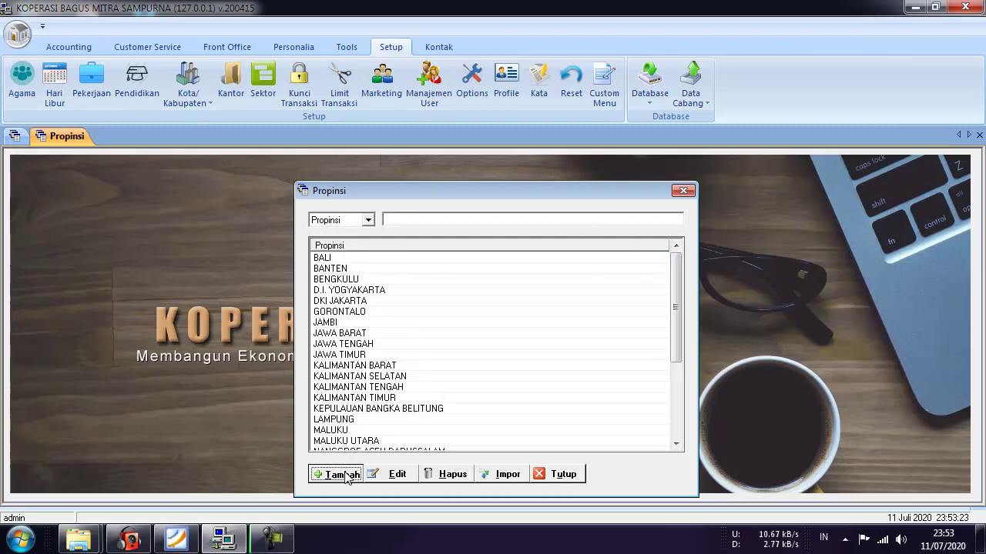
{"action": "left_click_drag", "start_coordinate": [419, 245], "coordinate": [458, 245]}
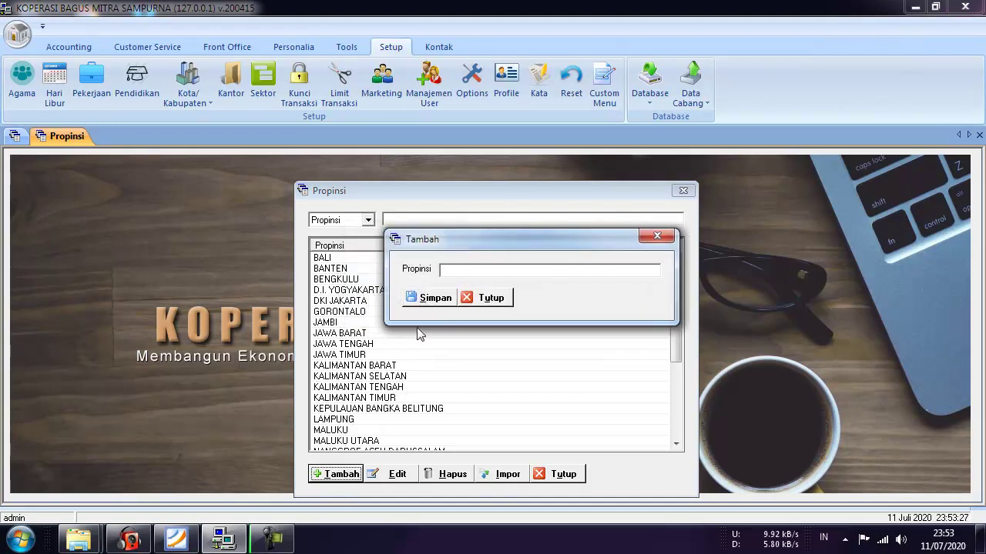
{"action": "left_click", "coordinate": [495, 301]}
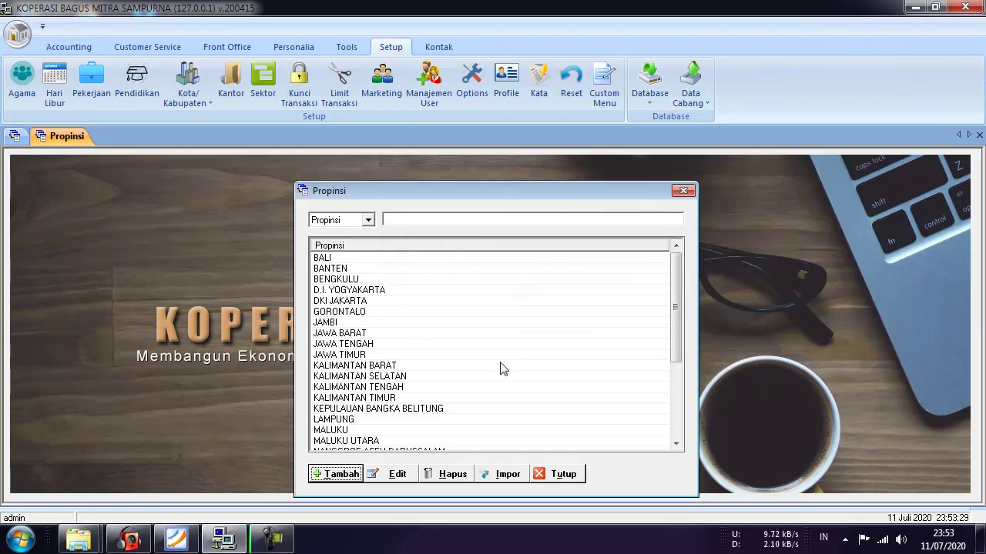
{"action": "left_click", "coordinate": [682, 192]}
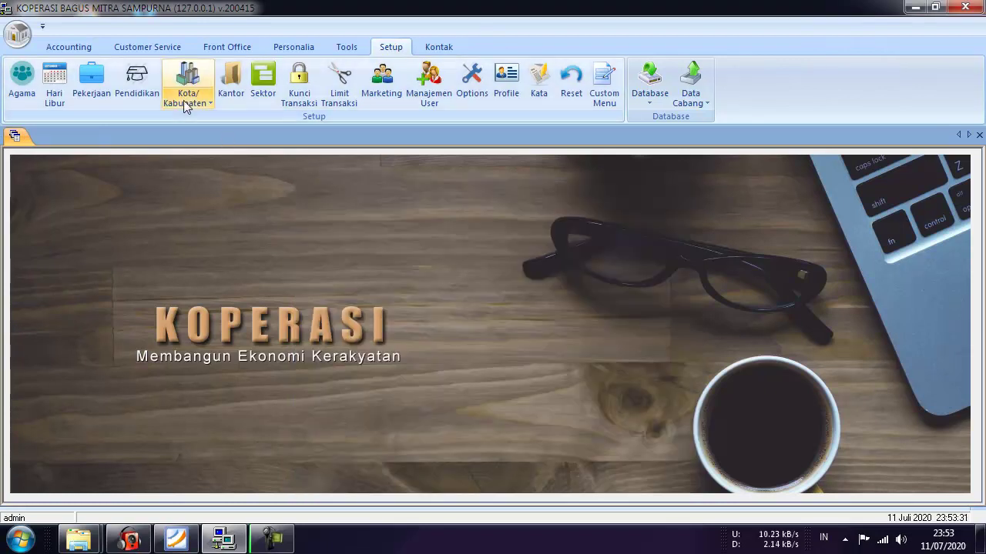
Step: Search the Kota/Kabupaten master list for "malang" by Kabupaten and clear the search
{"action": "left_click", "coordinate": [188, 99]}
{"action": "left_click", "coordinate": [204, 136]}
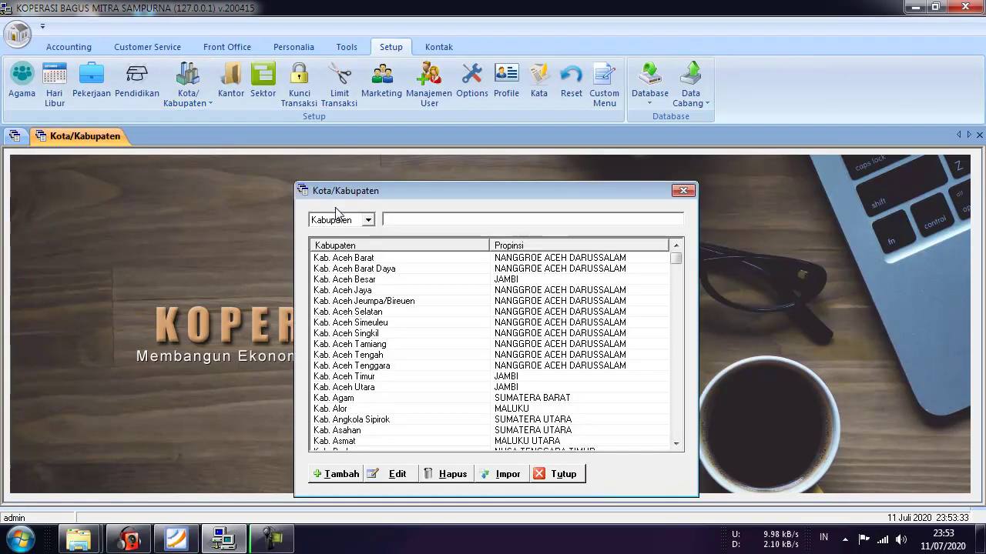
{"action": "mouse_move", "coordinate": [675, 262]}
{"action": "left_mouse_down"}
{"action": "mouse_move", "coordinate": [676, 445]}
{"action": "mouse_move", "coordinate": [675, 253]}
{"action": "left_mouse_up"}
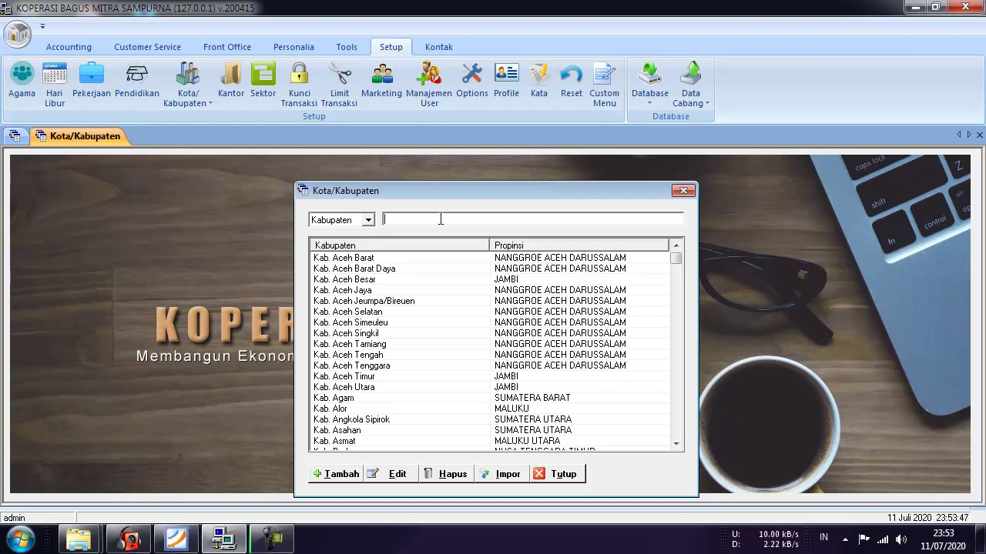
{"action": "type", "text": "ma"}
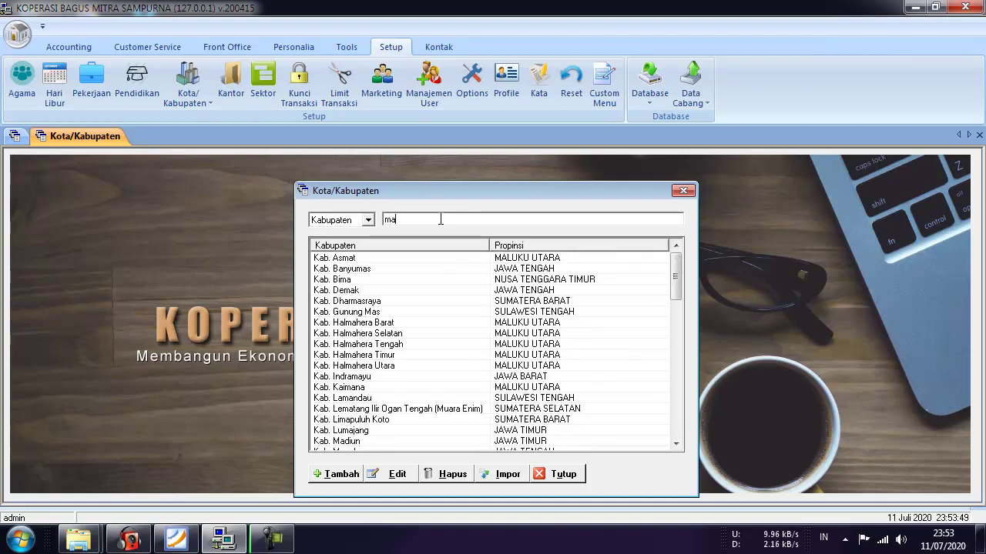
{"action": "type", "text": "lang"}
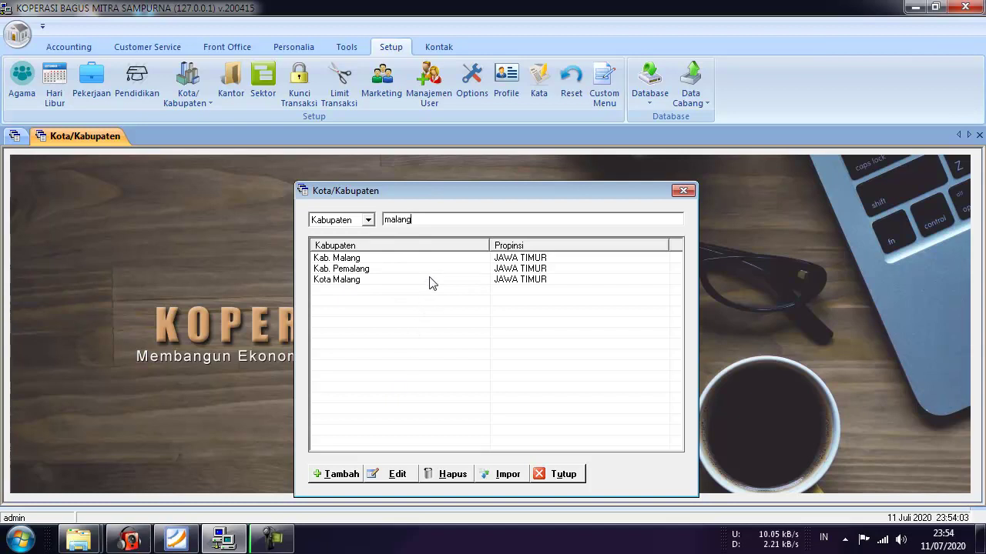
{"action": "key", "text": "BackSpace"}
{"action": "key", "text": "BackSpace"}
{"action": "key", "text": "BackSpace"}
{"action": "key", "text": "BackSpace"}
{"action": "key", "text": "BackSpace"}
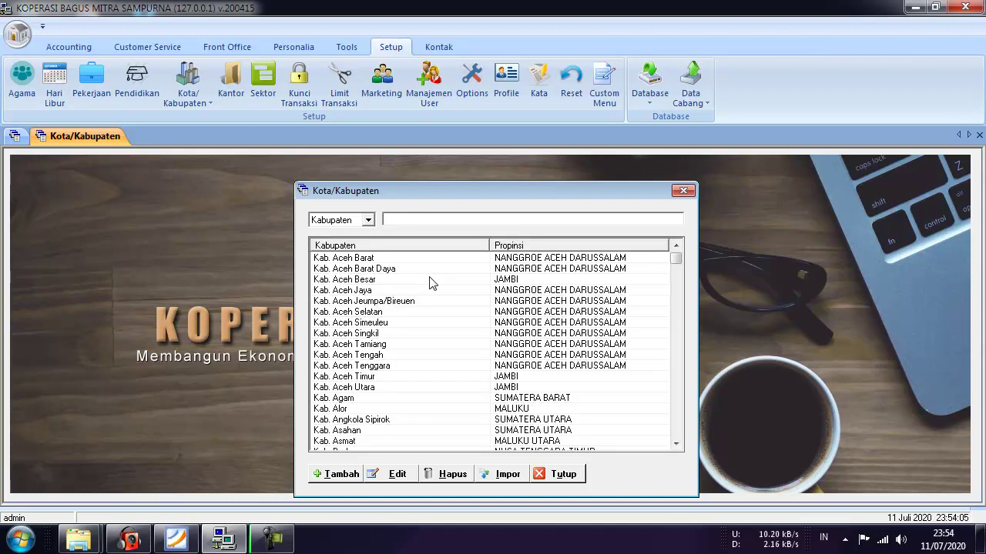
Step: Try to add "Kab. Pamekasan" with code pmk and province JAWA TIMUR to the Kota/Kabupaten master list, then close the form and list
{"action": "left_click", "coordinate": [343, 475]}
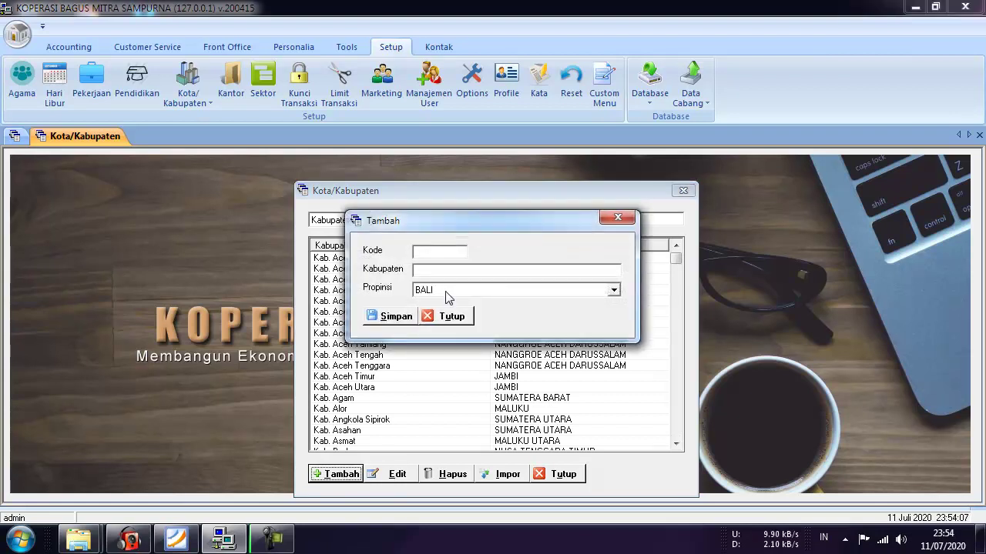
{"action": "left_click_drag", "start_coordinate": [432, 219], "coordinate": [516, 241]}
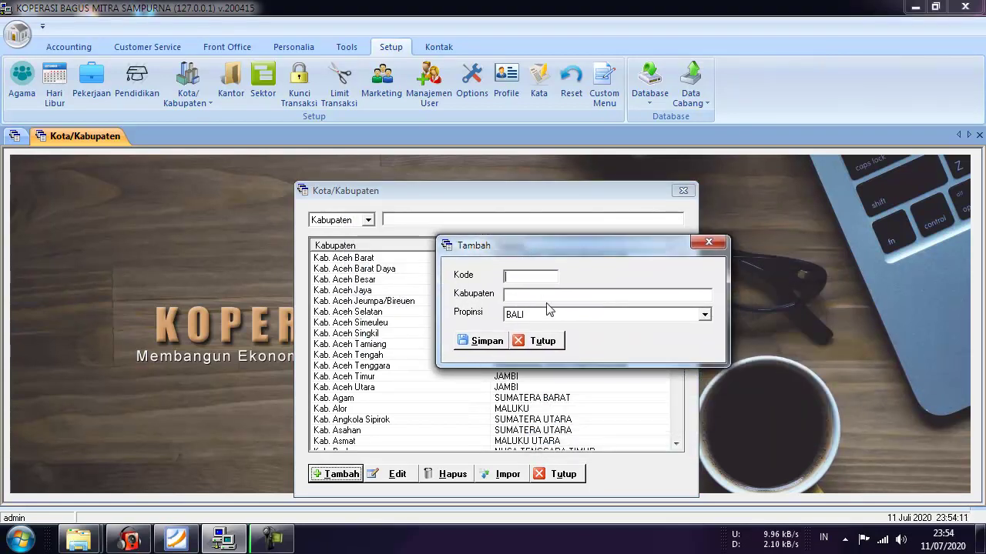
{"action": "type", "text": "pmk"}
{"action": "left_click", "coordinate": [704, 315]}
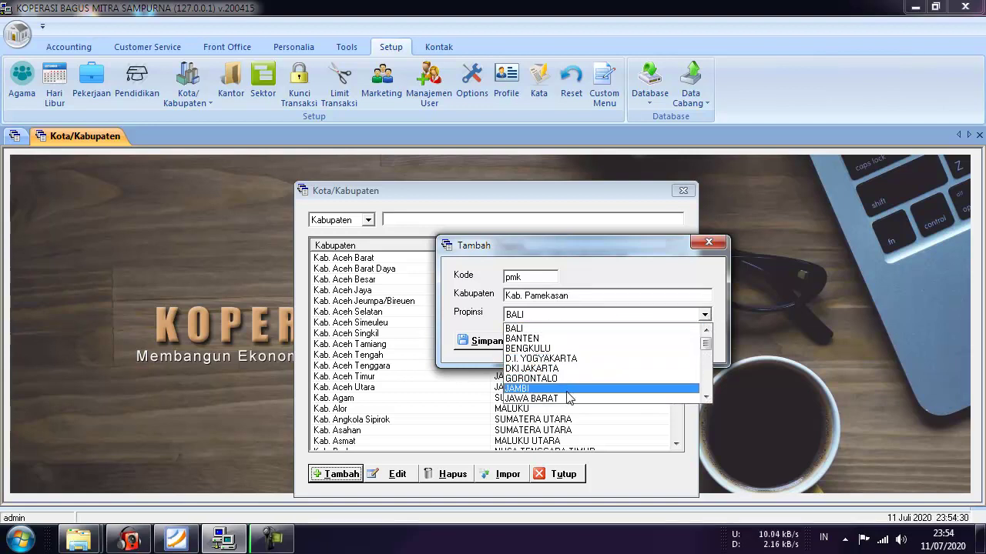
{"action": "left_click", "coordinate": [705, 396]}
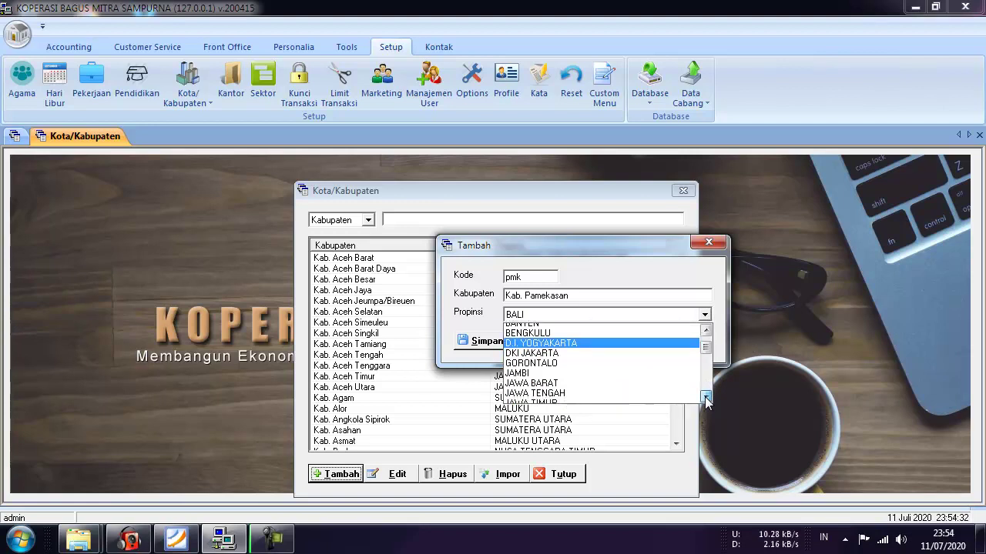
{"action": "left_click", "coordinate": [559, 390]}
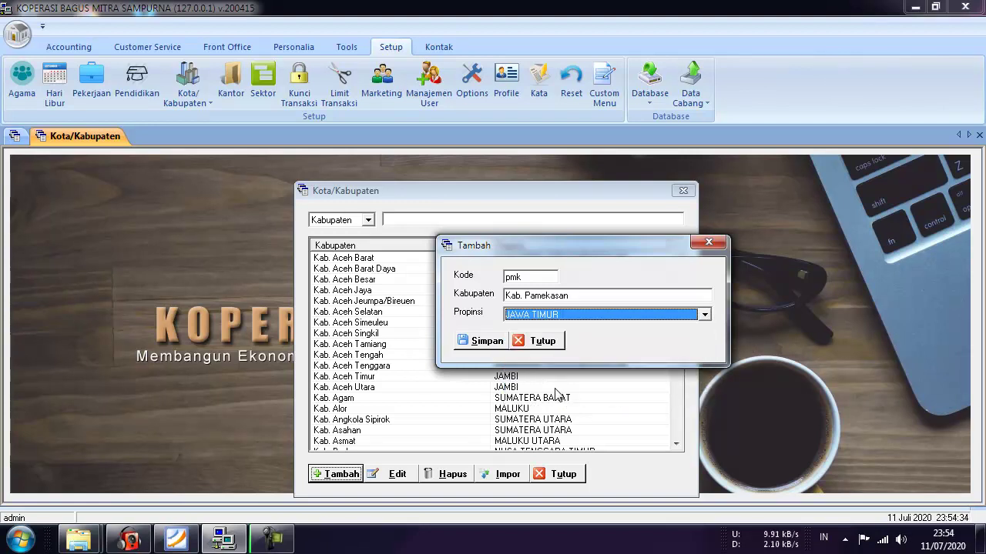
{"action": "left_click", "coordinate": [484, 344]}
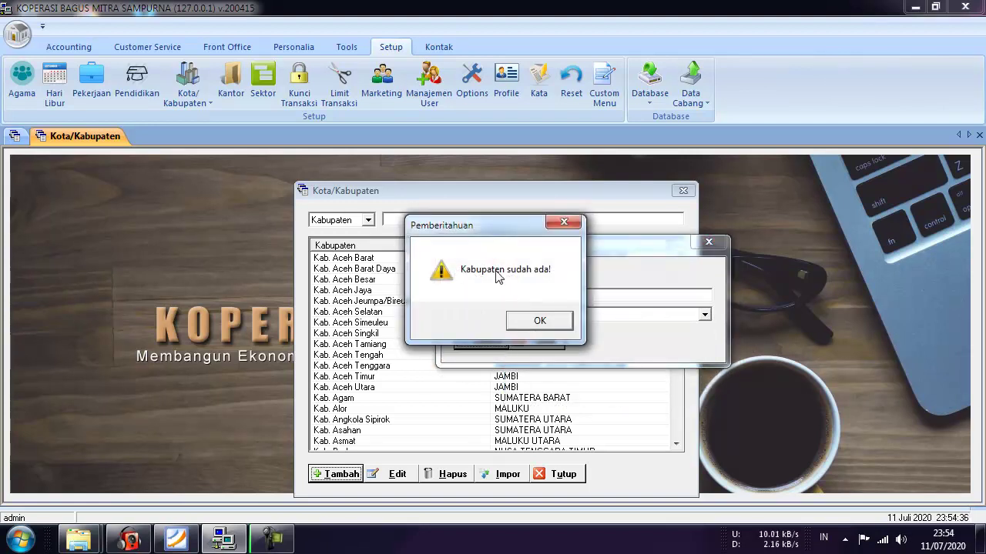
{"action": "left_click_drag", "start_coordinate": [475, 232], "coordinate": [318, 243]}
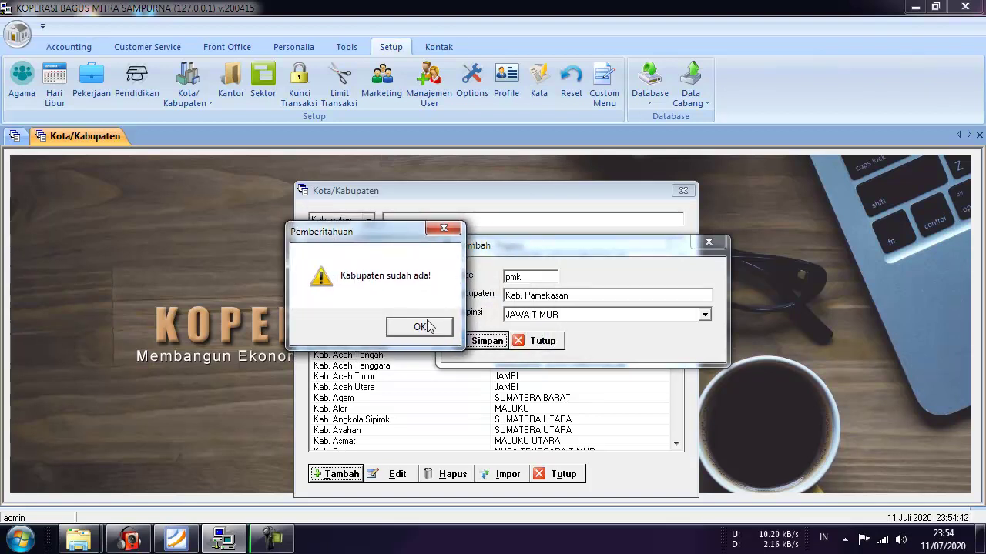
{"action": "left_click", "coordinate": [444, 228]}
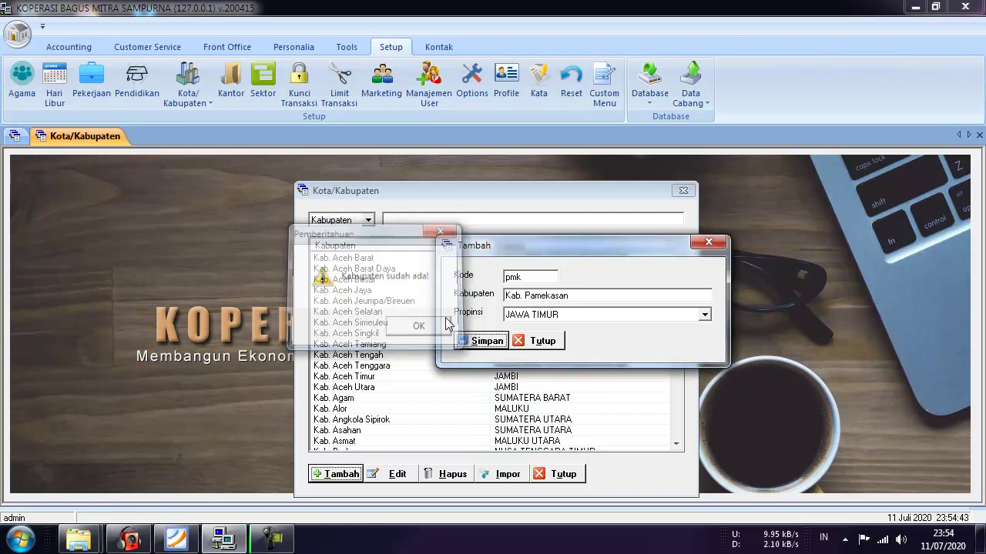
{"action": "left_click", "coordinate": [544, 343]}
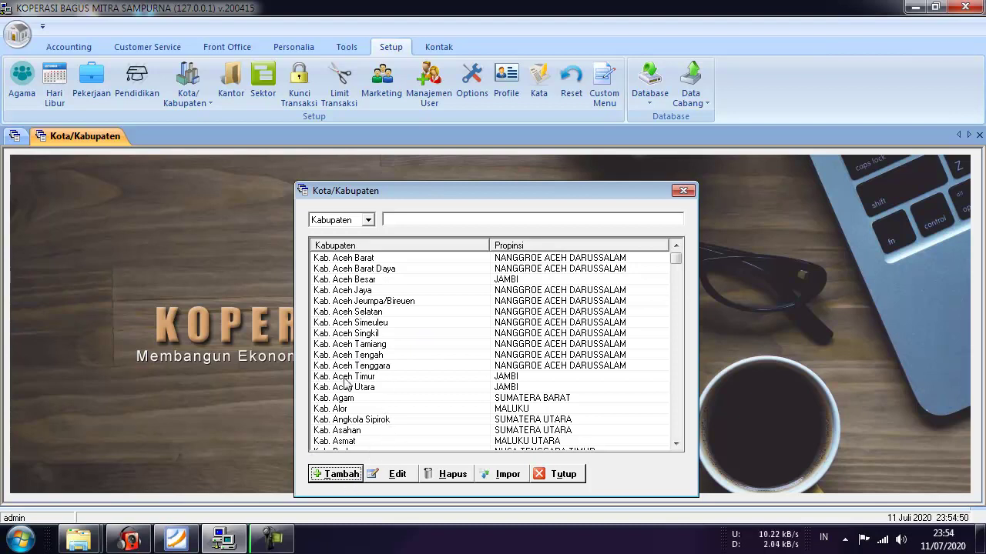
{"action": "left_click", "coordinate": [568, 478]}
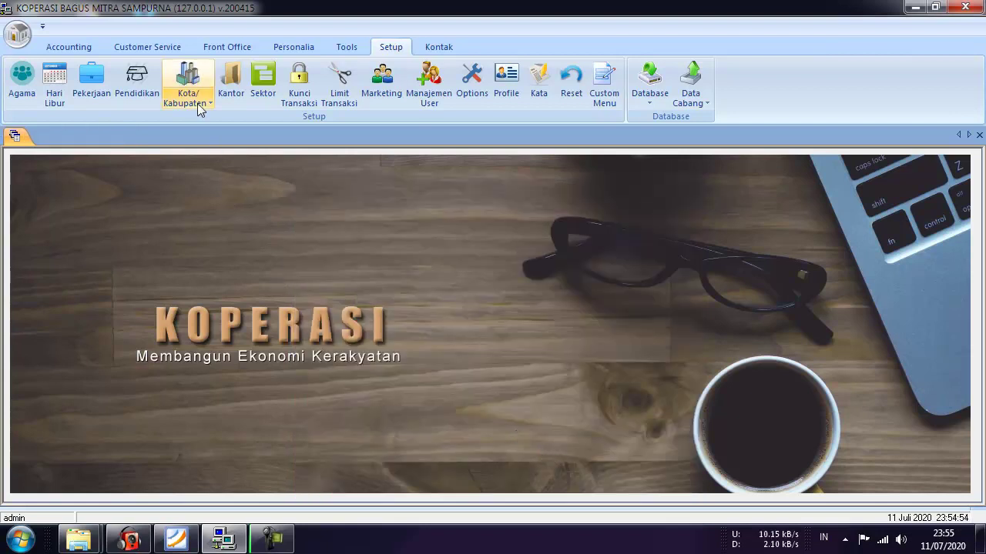
Step: Open the Kecamatan master list and enter "Tumpang" as the name of a new kecamatan
{"action": "left_click", "coordinate": [198, 103]}
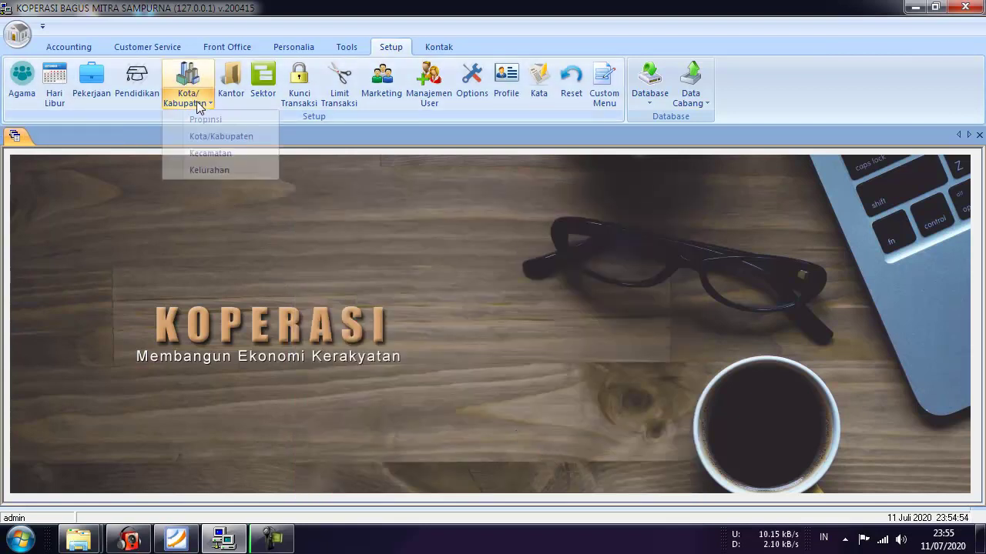
{"action": "left_click", "coordinate": [211, 153]}
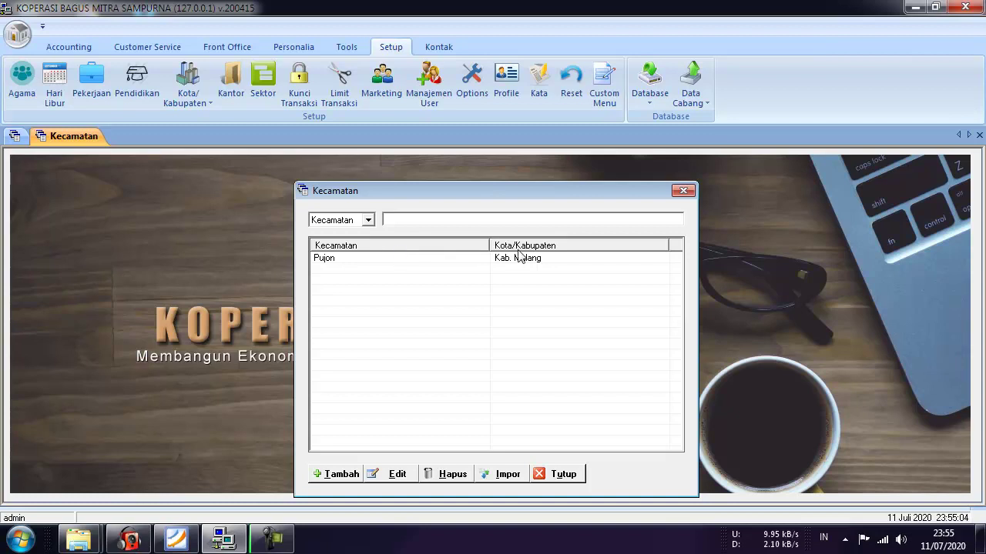
{"action": "left_click_drag", "start_coordinate": [524, 188], "coordinate": [556, 168]}
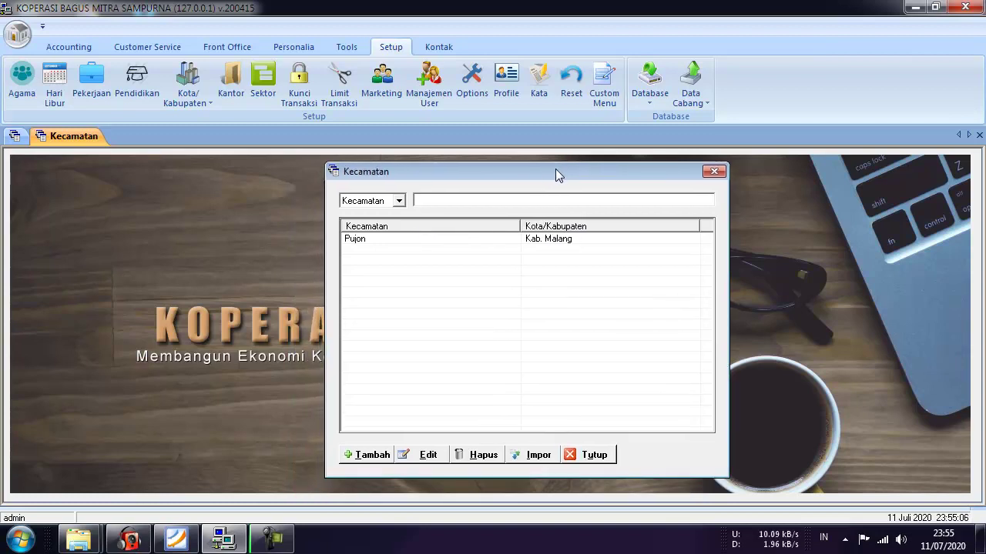
{"action": "left_click", "coordinate": [371, 456]}
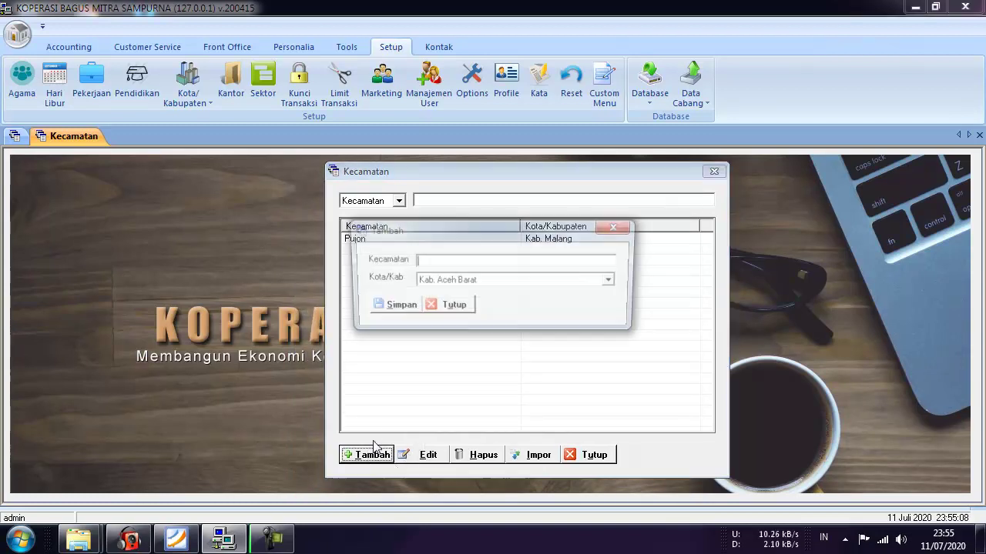
{"action": "left_click_drag", "start_coordinate": [450, 237], "coordinate": [584, 248]}
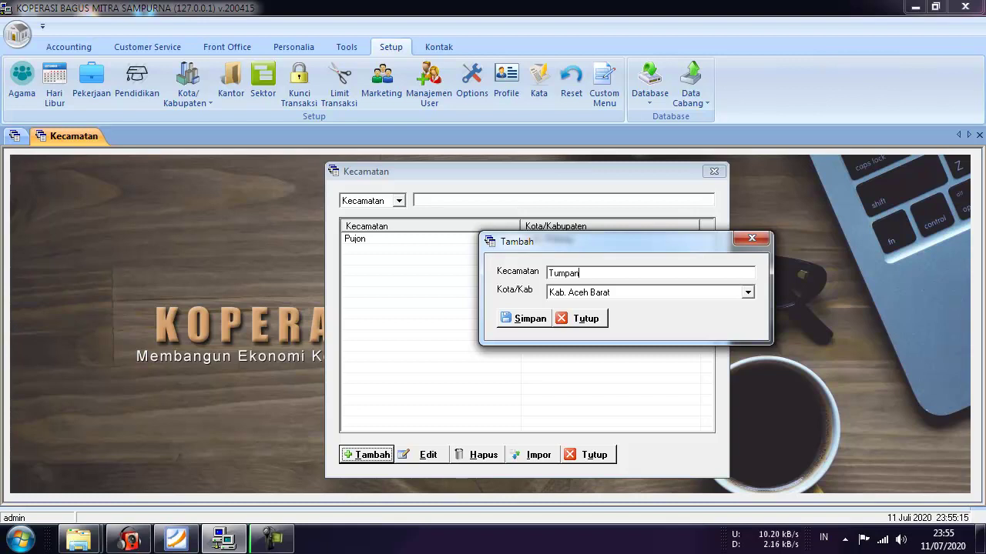
Step: Assign the new kecamatan Tumpang to Kab. Malang and save the entry
{"action": "left_click", "coordinate": [747, 293]}
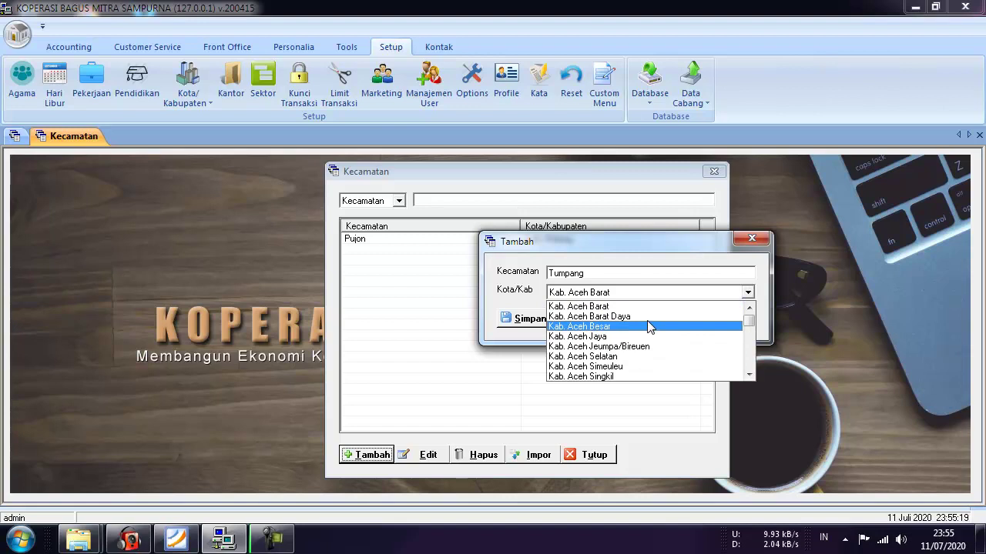
{"action": "key", "text": "Up"}
{"action": "scroll", "coordinate": [649, 327], "scroll_direction": "down", "scroll_amount": 15}
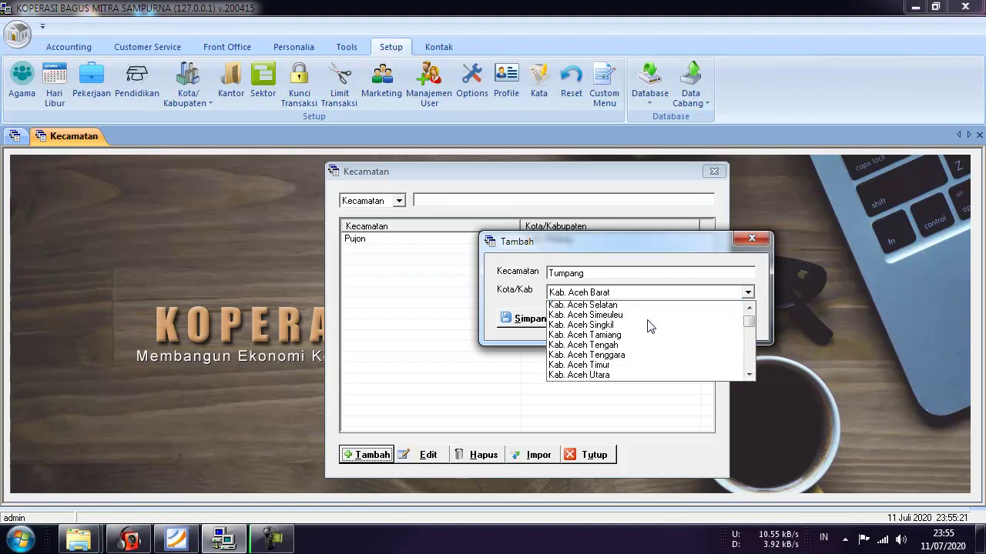
{"action": "scroll", "coordinate": [649, 326], "scroll_direction": "down", "scroll_amount": 12}
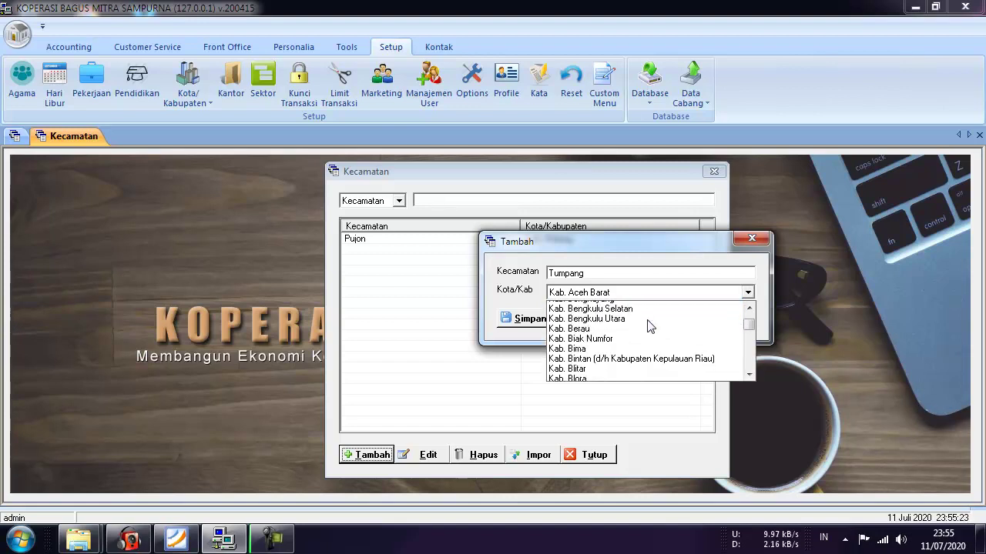
{"action": "scroll", "coordinate": [649, 327], "scroll_direction": "down", "scroll_amount": 12}
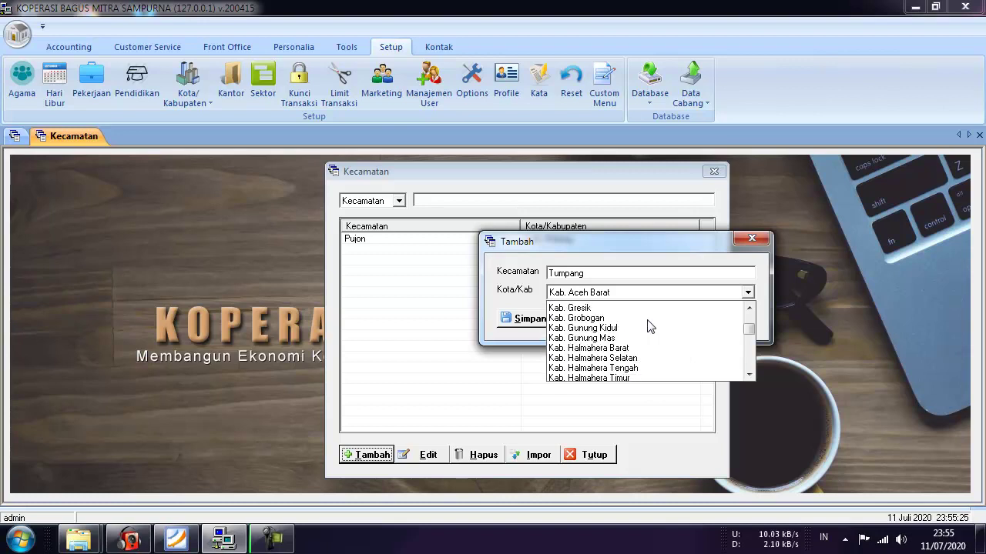
{"action": "scroll", "coordinate": [649, 326], "scroll_direction": "down", "scroll_amount": 10}
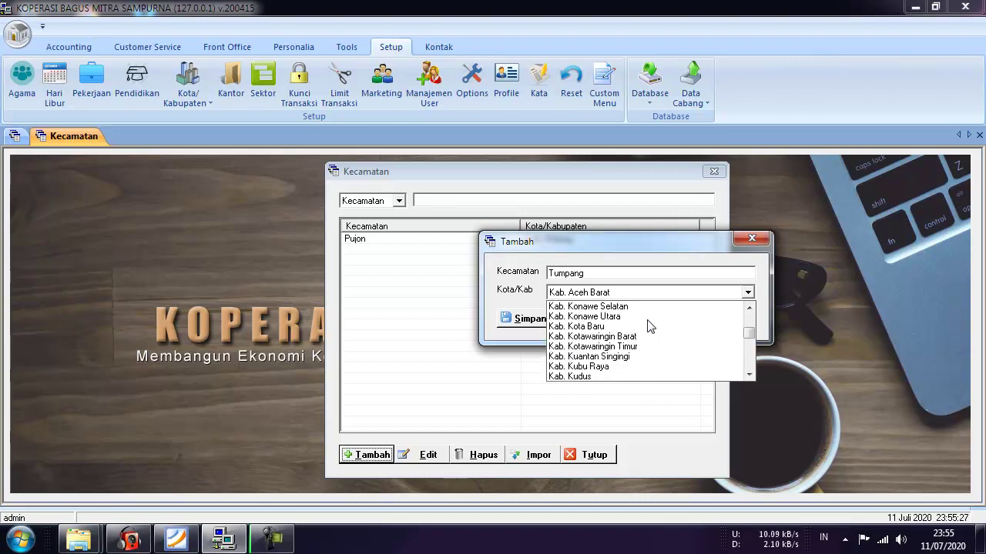
{"action": "scroll", "coordinate": [649, 326], "scroll_direction": "down", "scroll_amount": 8}
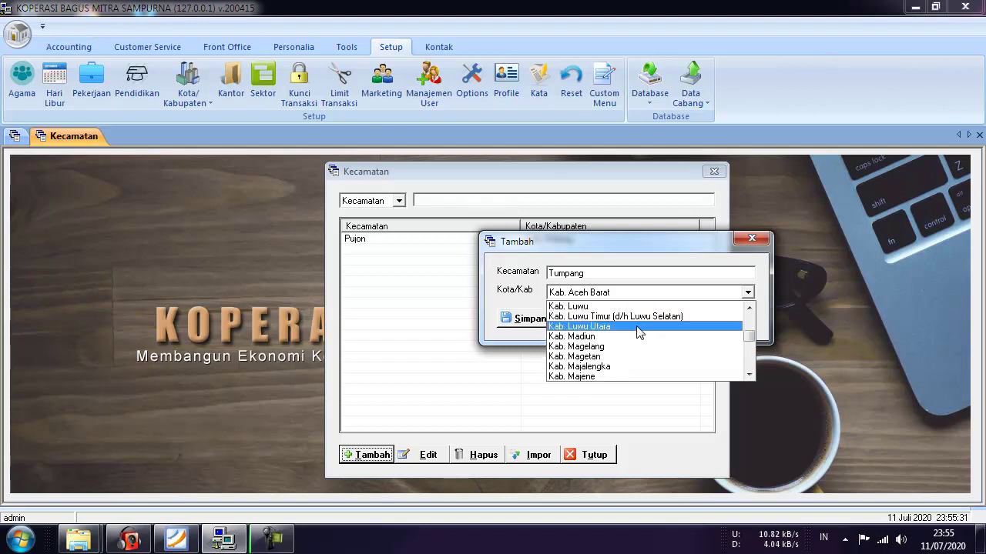
{"action": "scroll", "coordinate": [636, 348], "scroll_direction": "down", "scroll_amount": 1}
{"action": "left_click", "coordinate": [623, 358]}
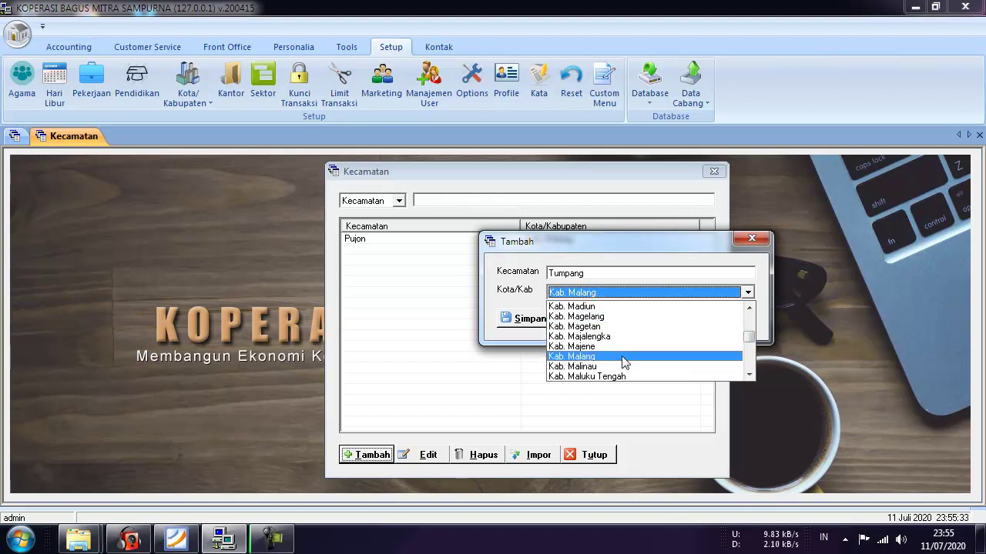
{"action": "left_click", "coordinate": [527, 320]}
{"action": "left_click", "coordinate": [553, 323]}
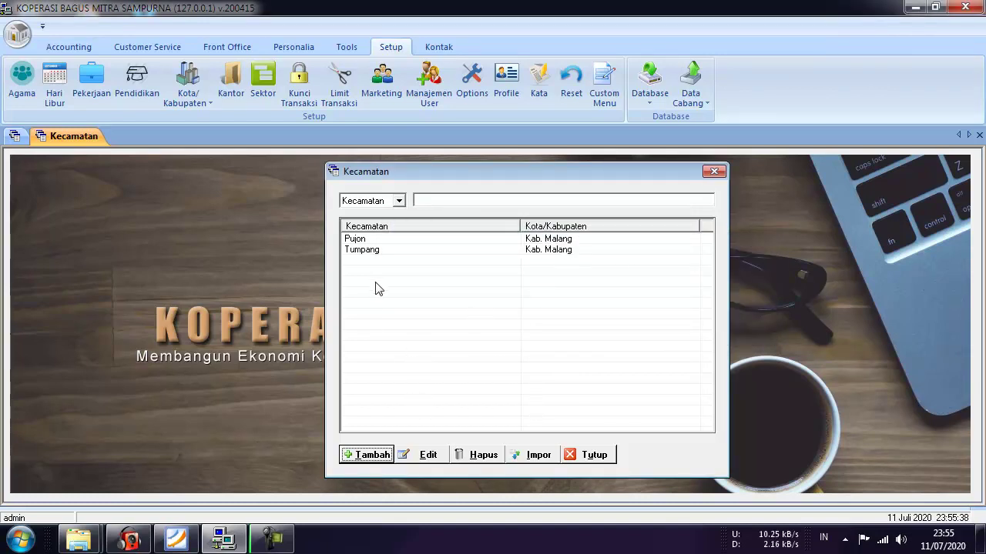
Step: Add the kecamatan "Poncokusumo" under Kab. Malang, save it and close the Kecamatan list
{"action": "left_click", "coordinate": [373, 455]}
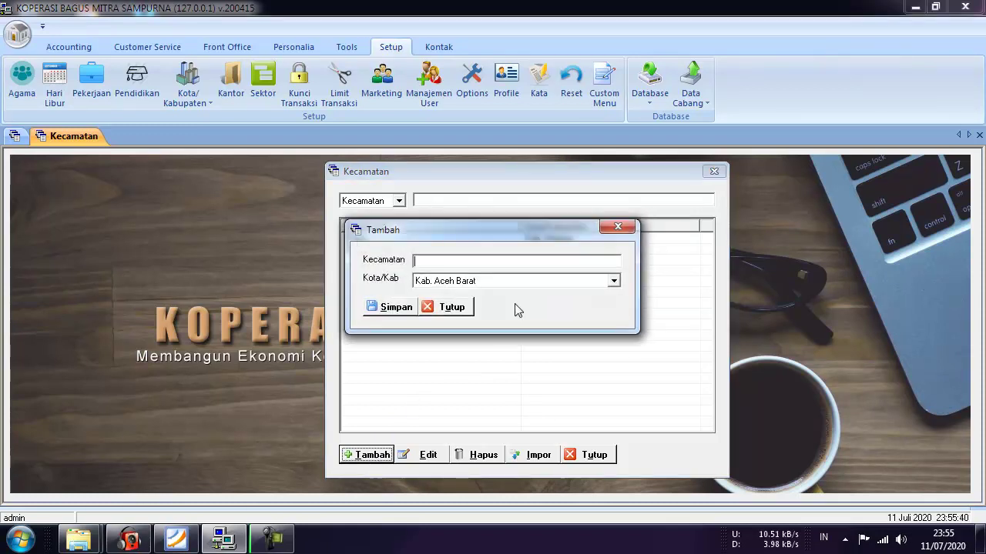
{"action": "left_click_drag", "start_coordinate": [461, 229], "coordinate": [570, 235]}
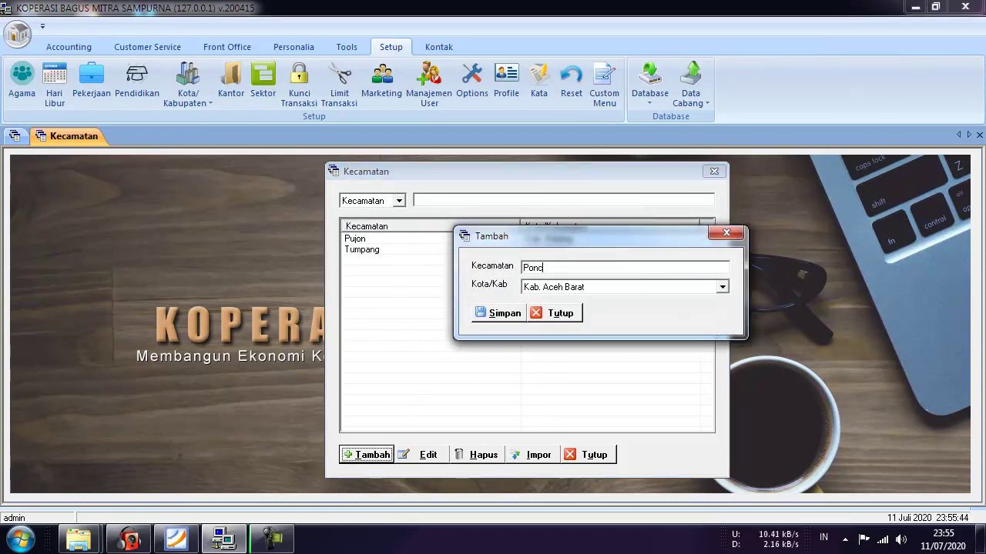
{"action": "type", "text": "Poncokusumo"}
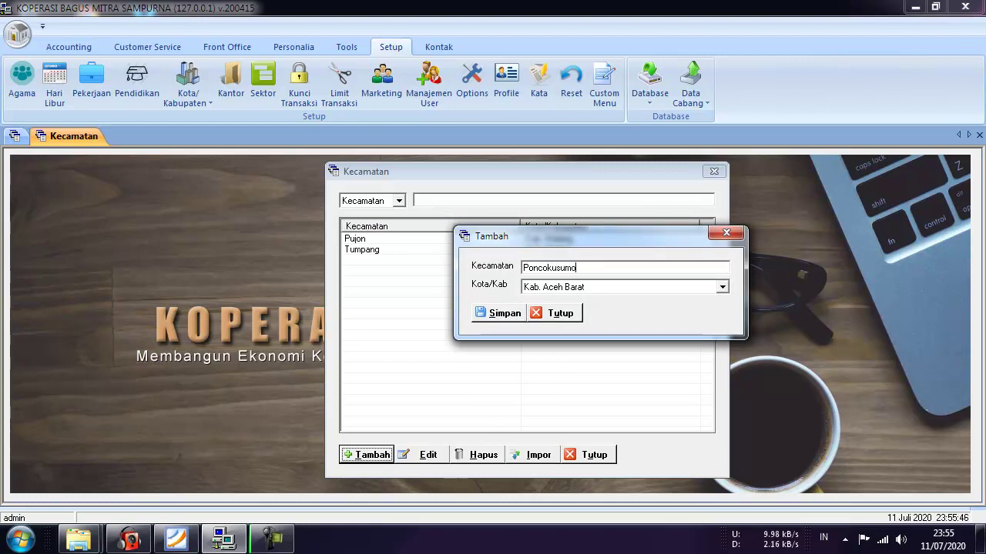
{"action": "left_click", "coordinate": [595, 285]}
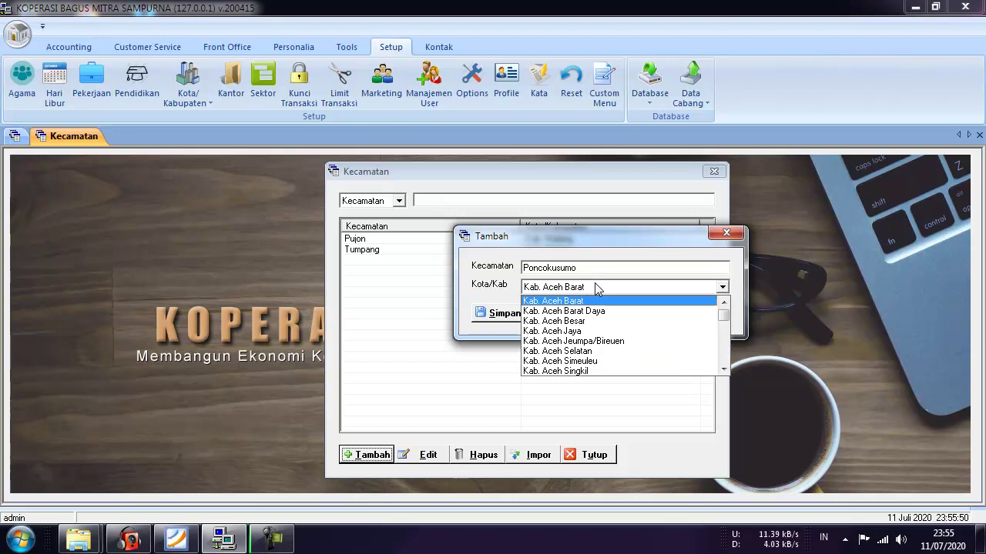
{"action": "mouse_move", "coordinate": [724, 319]}
{"action": "left_mouse_down"}
{"action": "mouse_move", "coordinate": [720, 343]}
{"action": "mouse_move", "coordinate": [719, 334]}
{"action": "left_mouse_up"}
{"action": "left_click", "coordinate": [582, 303]}
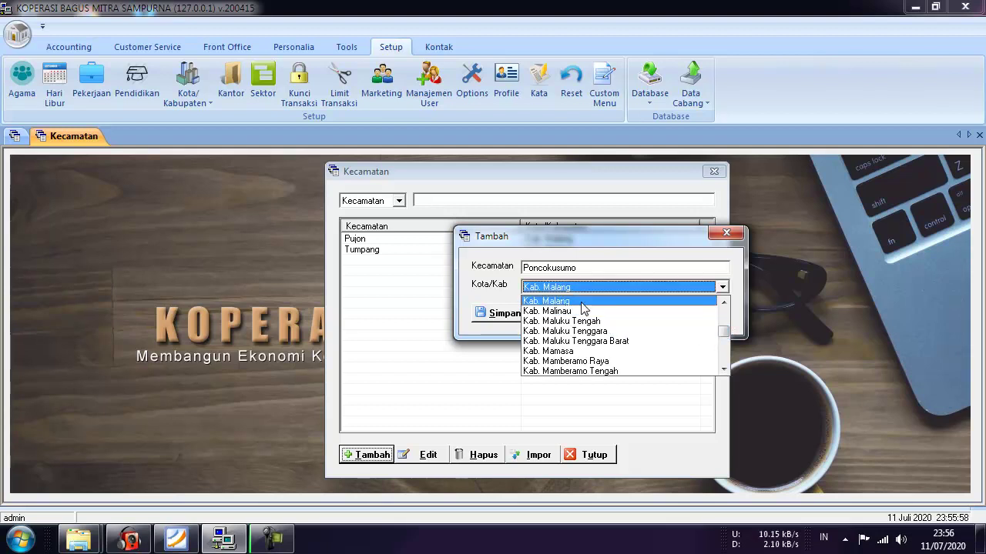
{"action": "left_click", "coordinate": [583, 302]}
{"action": "left_click", "coordinate": [497, 313]}
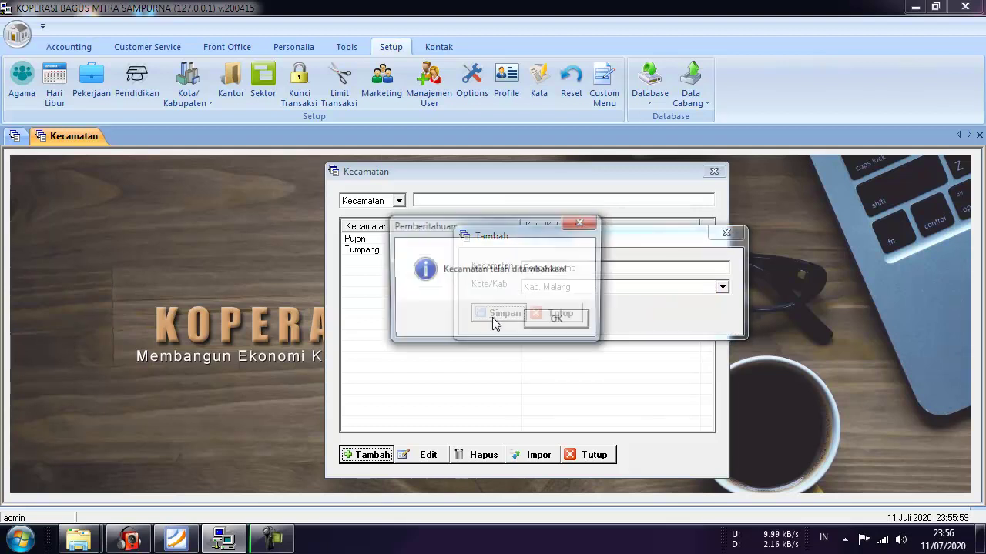
{"action": "left_click", "coordinate": [558, 321]}
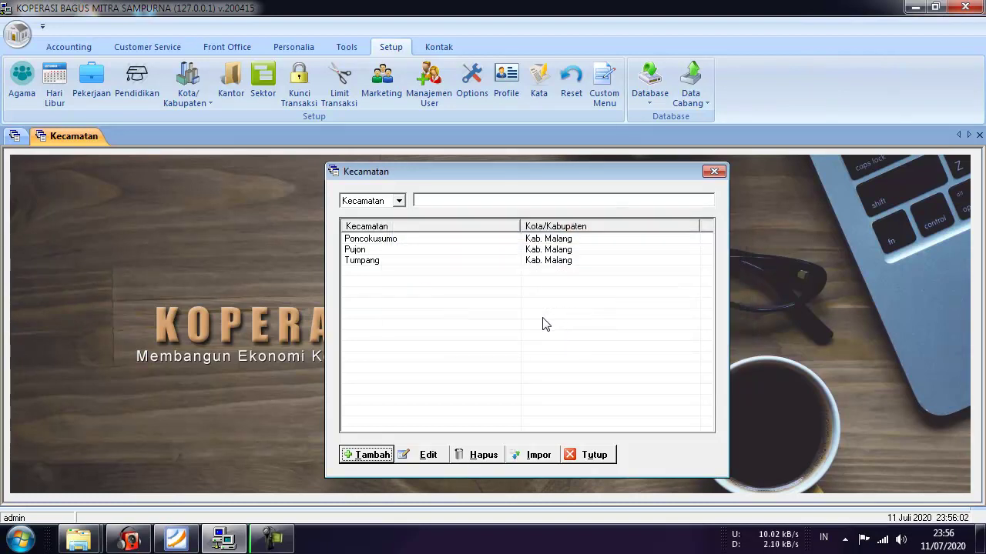
{"action": "left_click", "coordinate": [593, 454]}
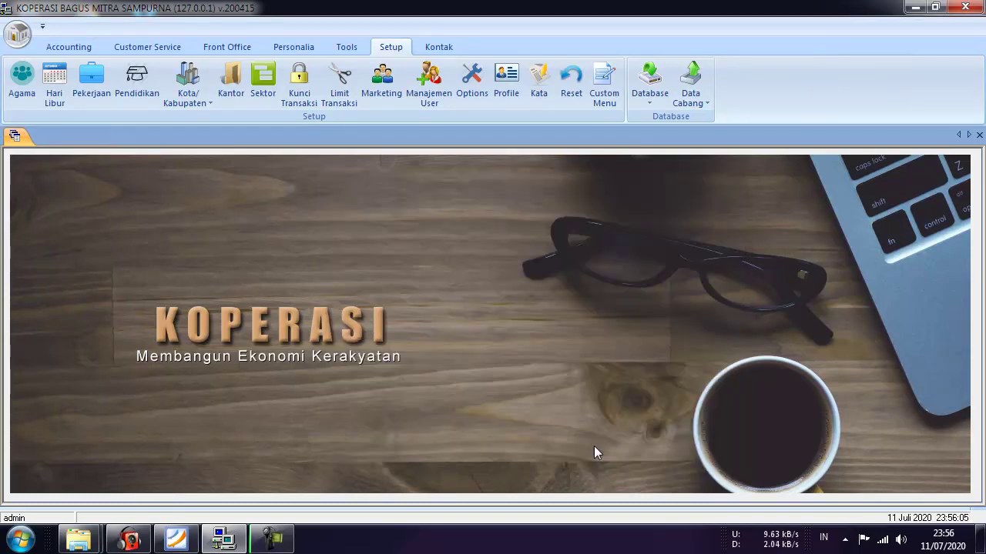
Step: Open the Kelurahan master list, review the kecamatan choices in a new entry form, and close both without saving
{"action": "left_click", "coordinate": [202, 103]}
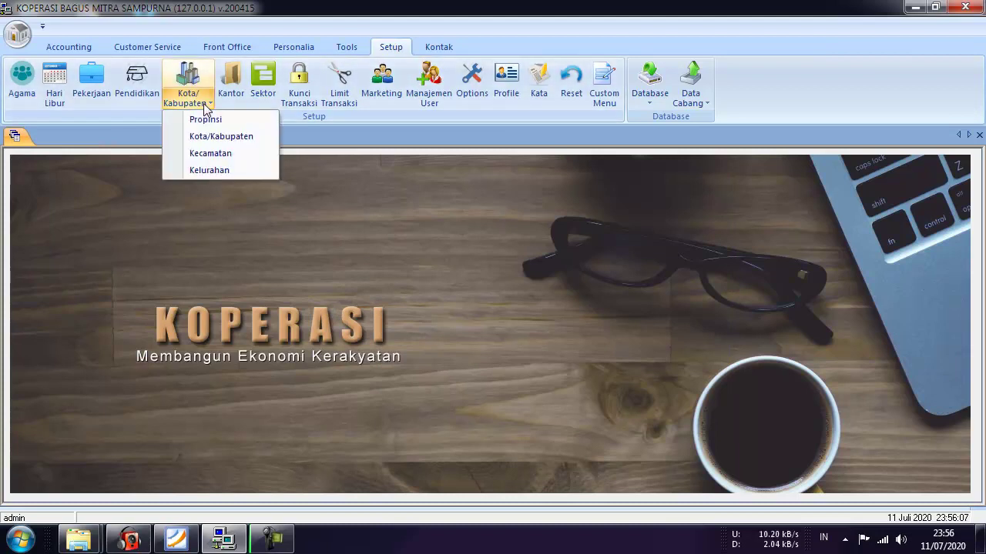
{"action": "left_click", "coordinate": [225, 169]}
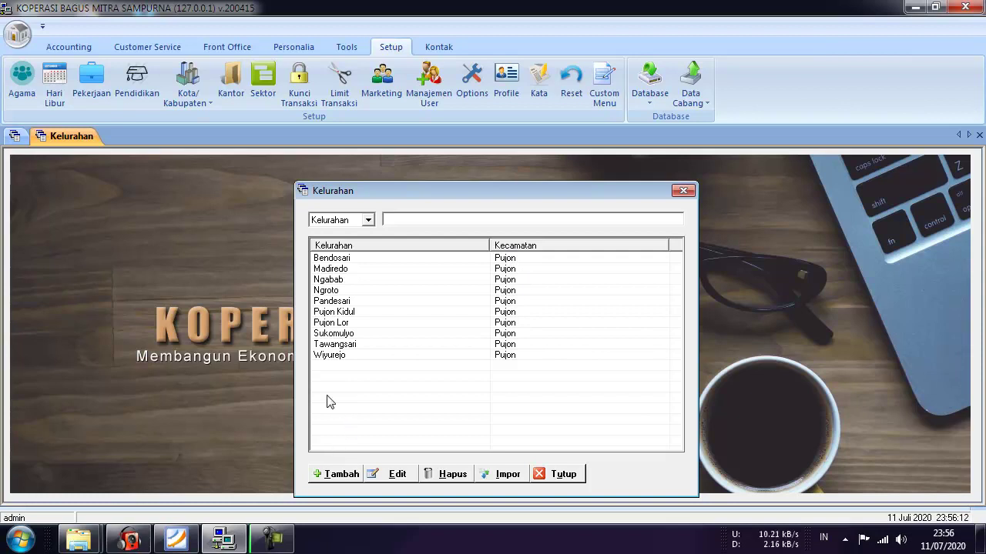
{"action": "left_click", "coordinate": [344, 473]}
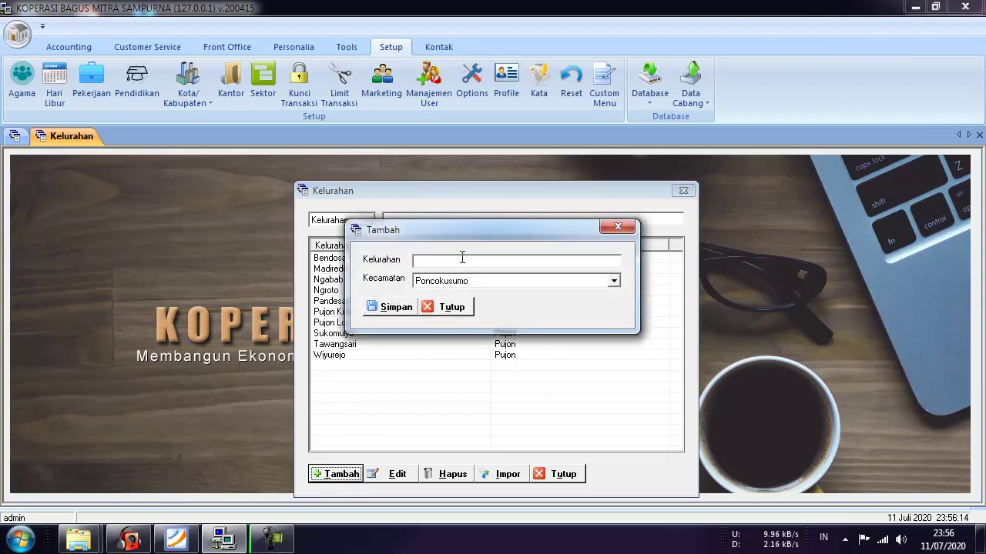
{"action": "left_click", "coordinate": [613, 282]}
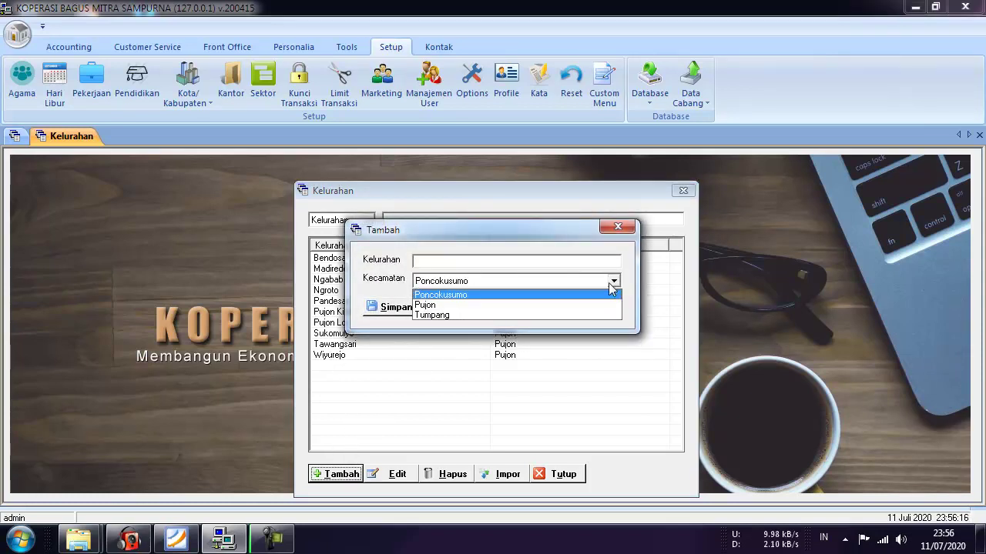
{"action": "left_click", "coordinate": [447, 398]}
{"action": "left_click", "coordinate": [456, 312]}
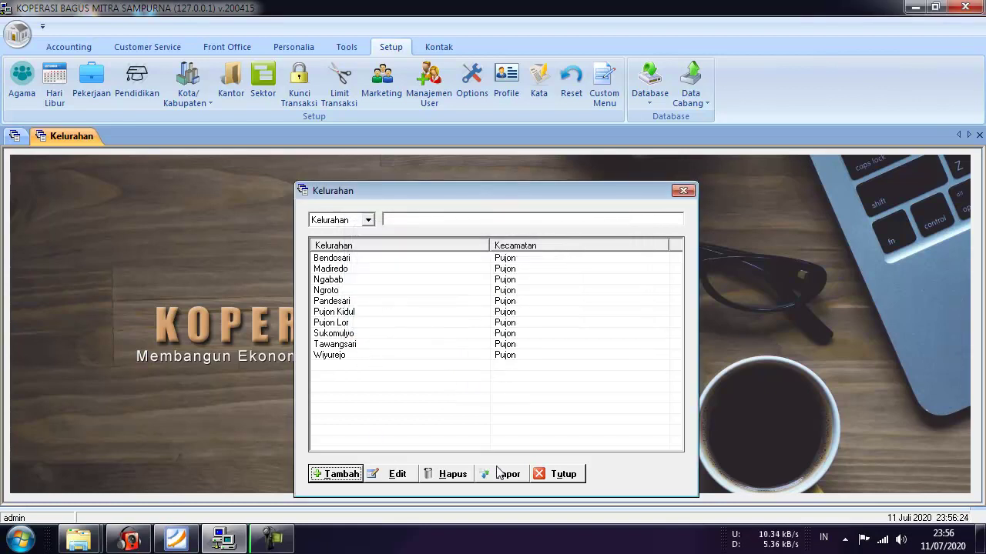
{"action": "left_click", "coordinate": [565, 474]}
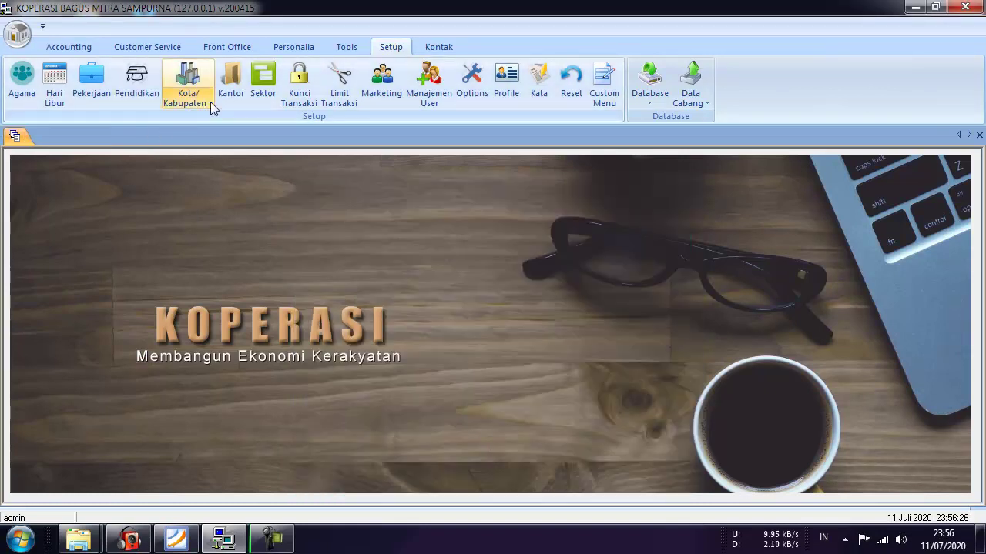
Step: Open the Kantor master list, start a new office entry and review the kabupaten choices for its city
{"action": "left_click", "coordinate": [231, 81]}
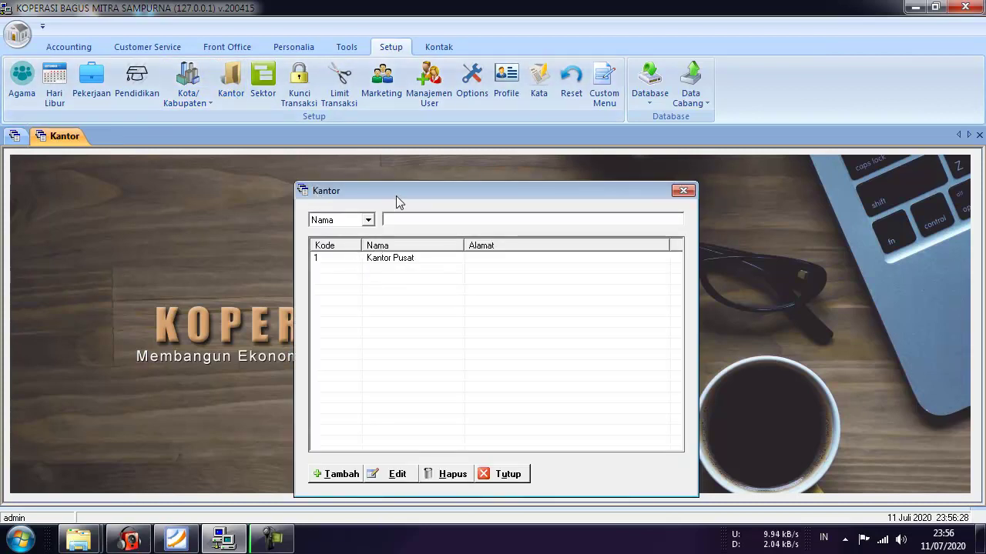
{"action": "left_click_drag", "start_coordinate": [396, 195], "coordinate": [443, 184]}
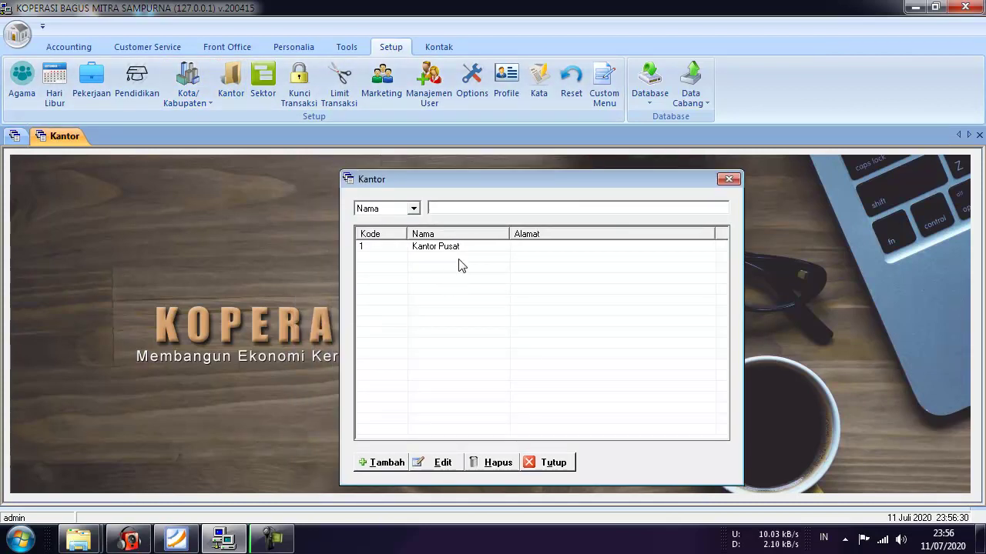
{"action": "left_click", "coordinate": [442, 247]}
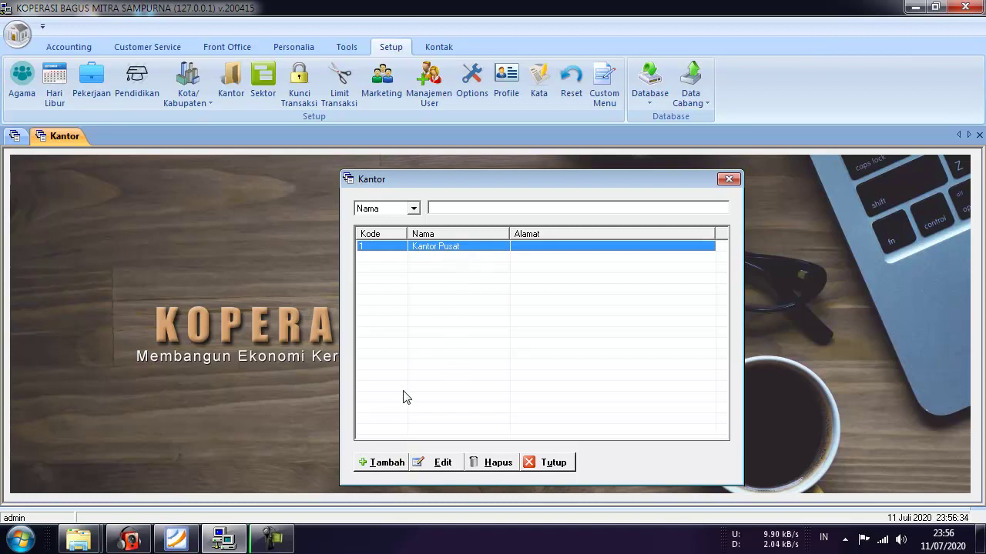
{"action": "left_click", "coordinate": [393, 462]}
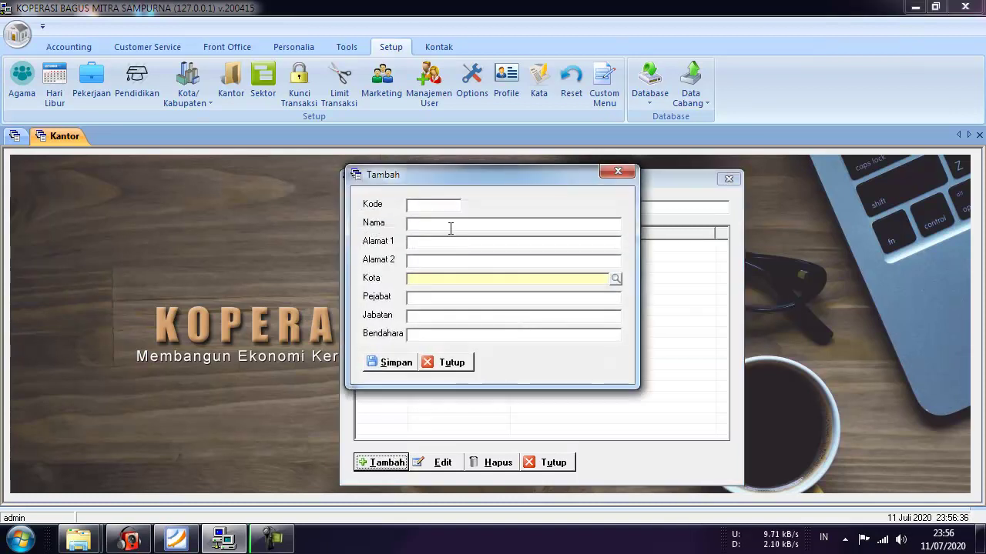
{"action": "left_click_drag", "start_coordinate": [432, 178], "coordinate": [547, 214]}
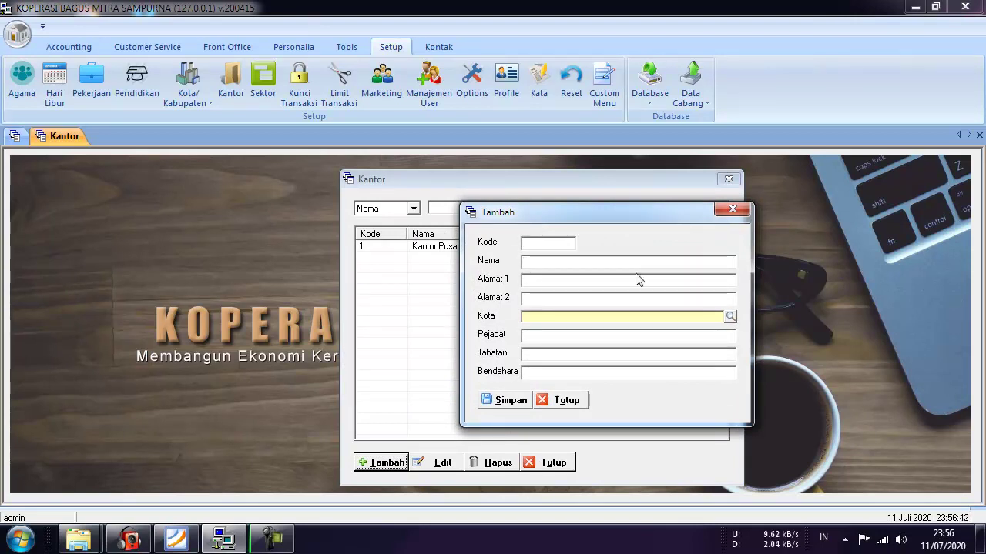
{"action": "left_click", "coordinate": [730, 317]}
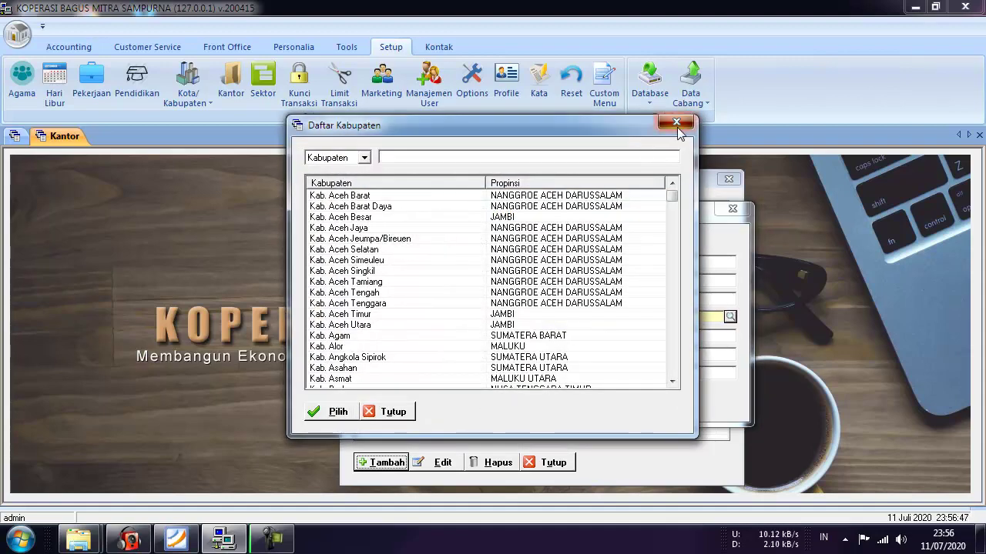
{"action": "left_click", "coordinate": [677, 123]}
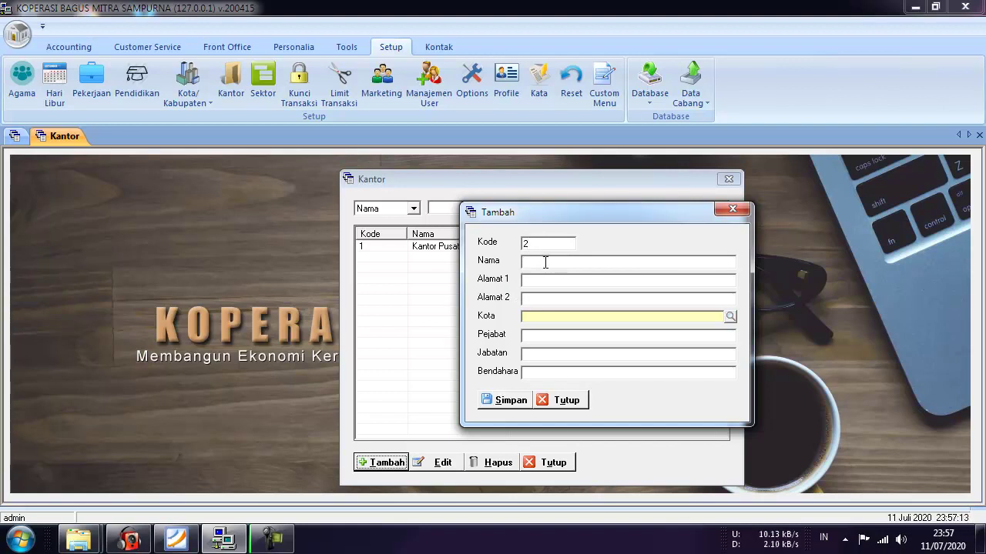
Step: Fill in the new office with code 2, the name "Kantor Cabang 1" and its street address in Alamat 1
{"action": "left_click", "coordinate": [545, 263]}
{"action": "type", "text": "Kant"}
{"action": "type", "text": "N"}
{"action": "type", "text": "o. 12"}
Step: Search the kabupaten list for "malang", set the new office's city to Kab. Malang and save the entry
{"action": "left_click", "coordinate": [730, 315]}
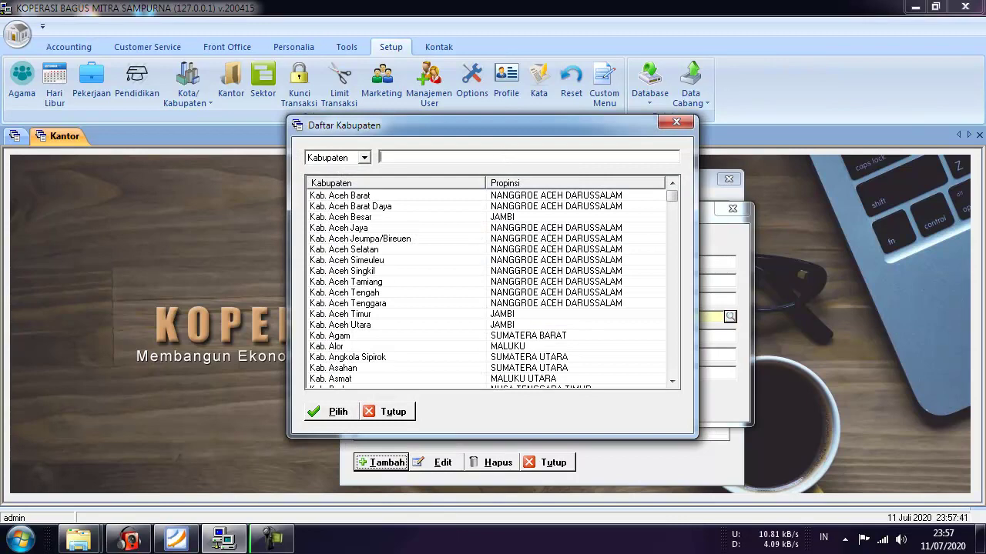
{"action": "type", "text": "malang"}
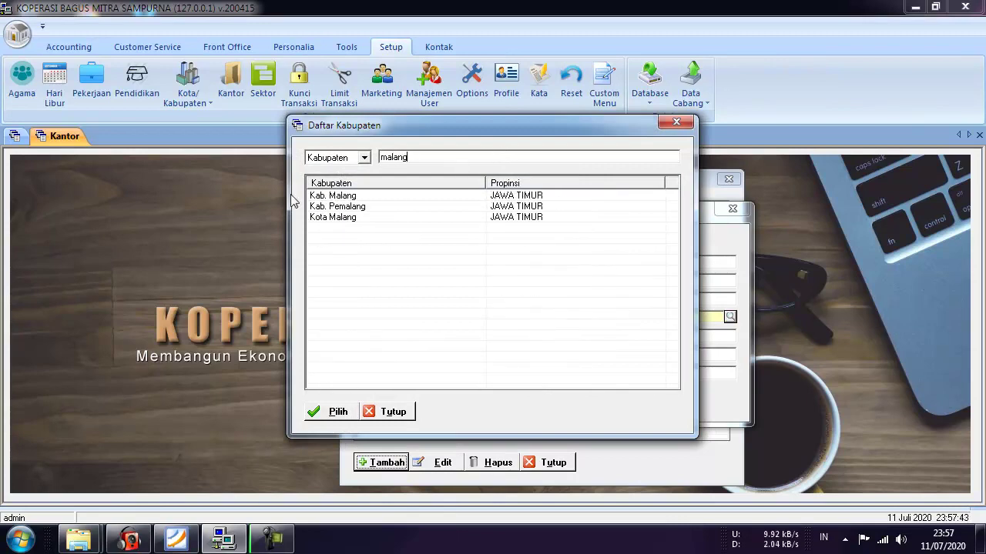
{"action": "left_click", "coordinate": [327, 195]}
{"action": "left_click", "coordinate": [333, 413]}
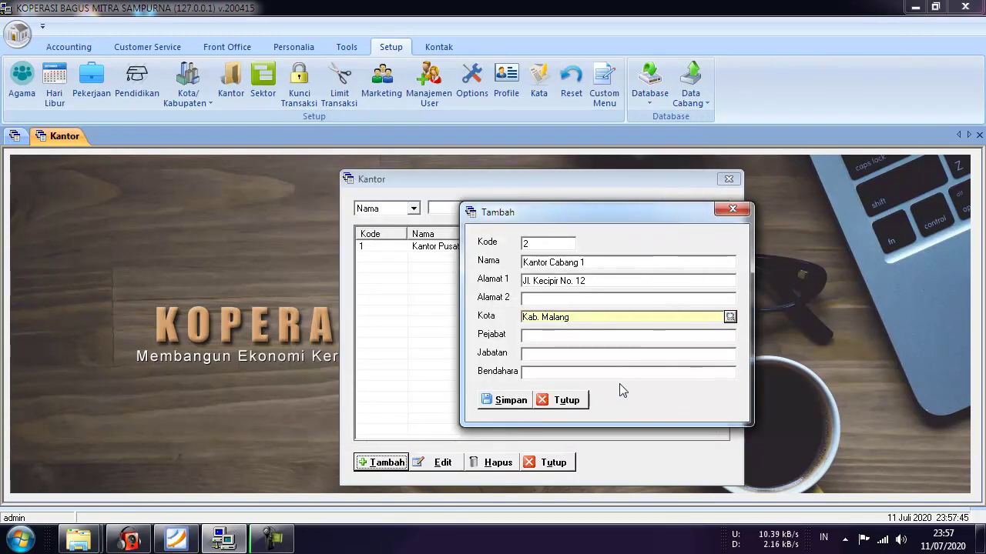
{"action": "left_click", "coordinate": [511, 400]}
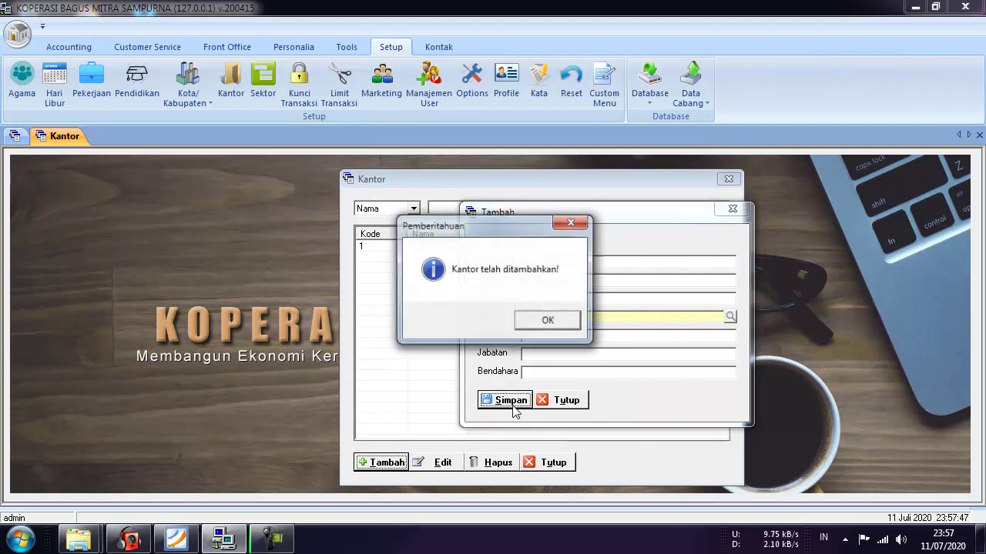
{"action": "left_click", "coordinate": [530, 327]}
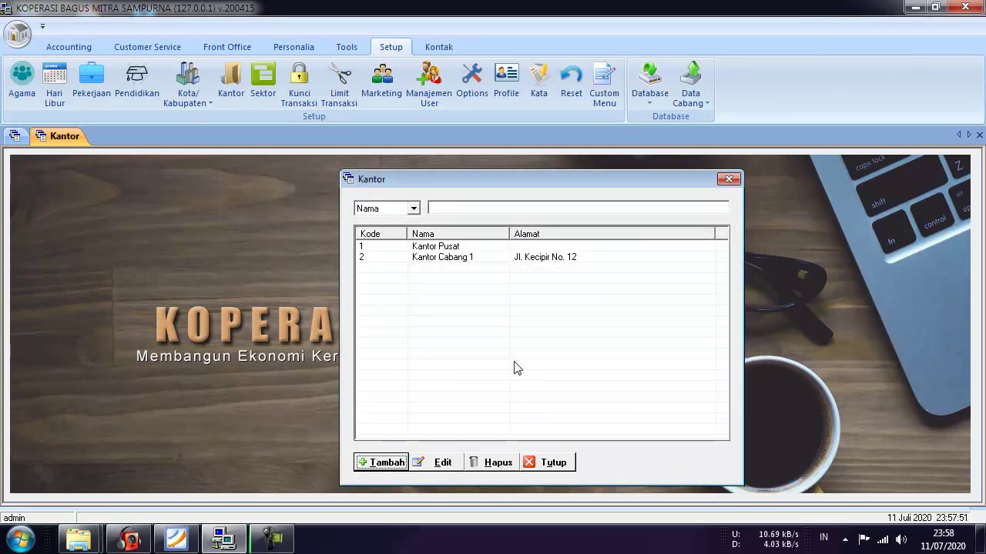
Step: Review the edit form of Kantor Pusat without changing it, and close the Kantor list
{"action": "left_click", "coordinate": [460, 247]}
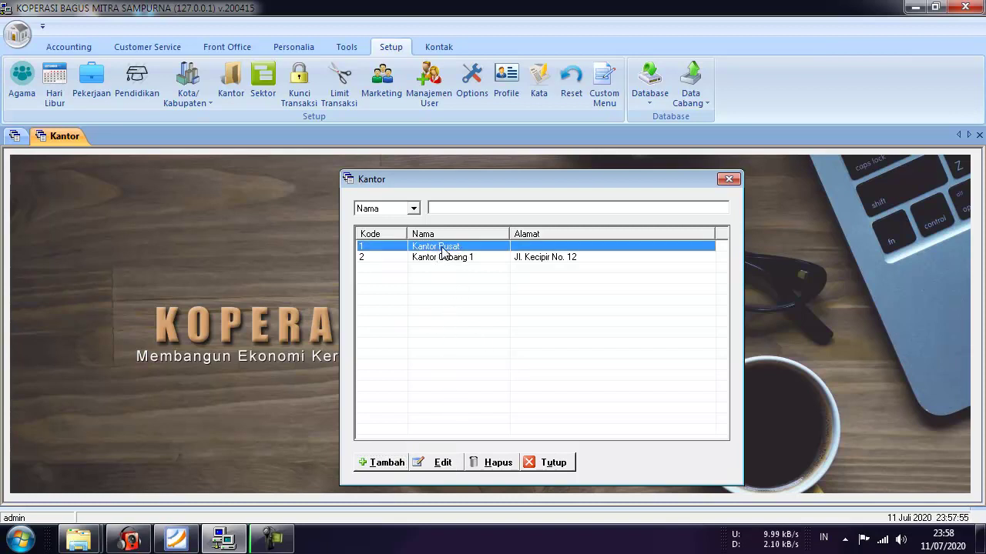
{"action": "left_click", "coordinate": [453, 467]}
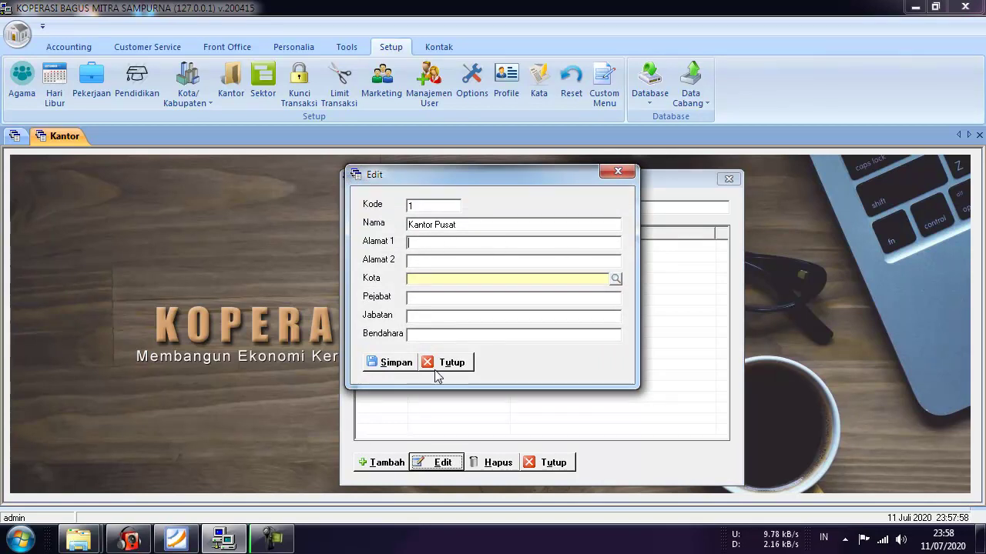
{"action": "left_click", "coordinate": [462, 365]}
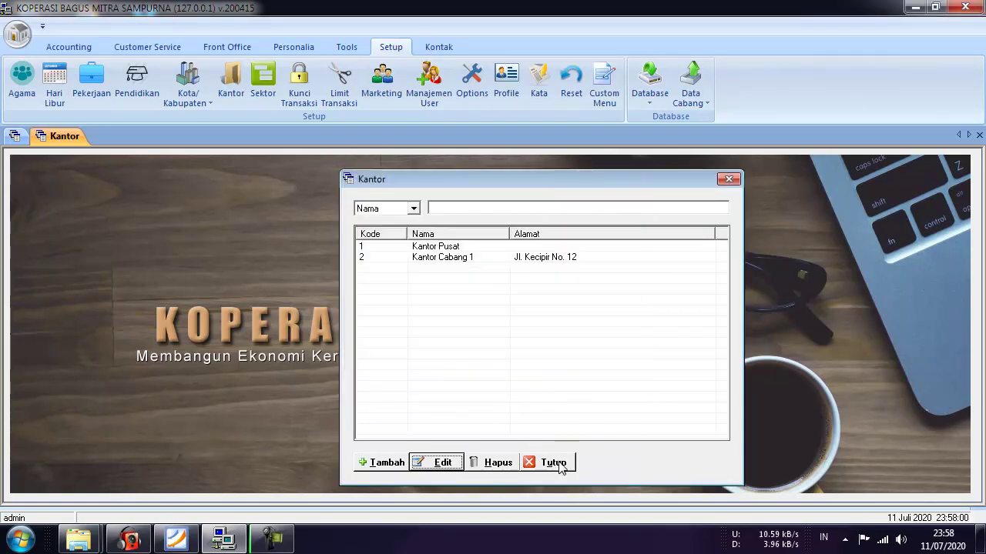
{"action": "left_click", "coordinate": [553, 463]}
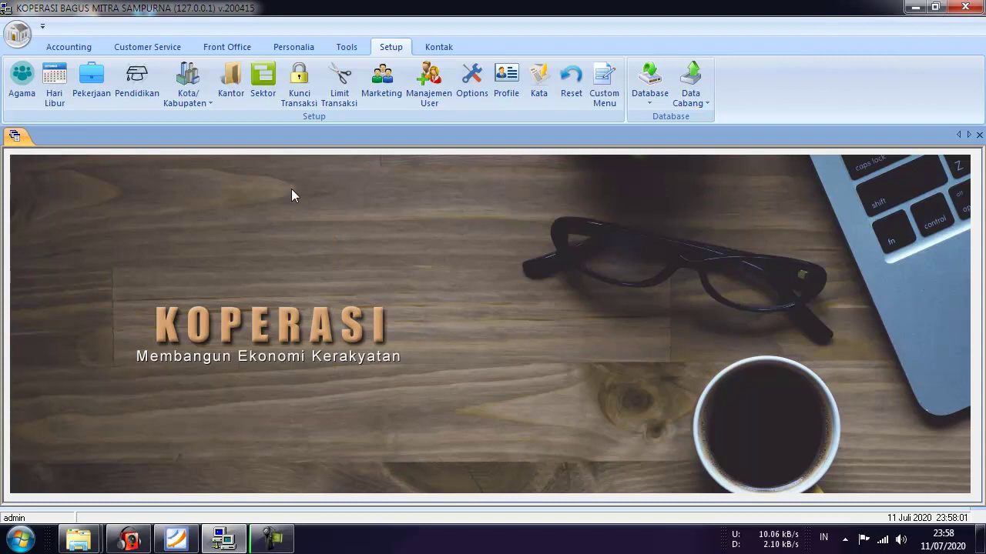
Step: Add the sector "Pasar Pujon" to the Sektor master list, save it and close the list
{"action": "left_click", "coordinate": [261, 84]}
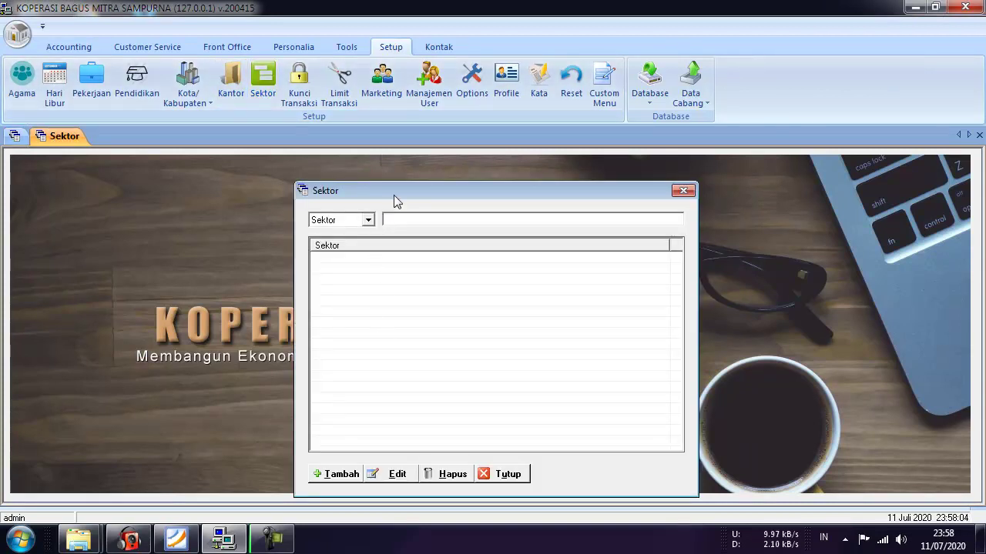
{"action": "left_click_drag", "start_coordinate": [393, 195], "coordinate": [440, 177]}
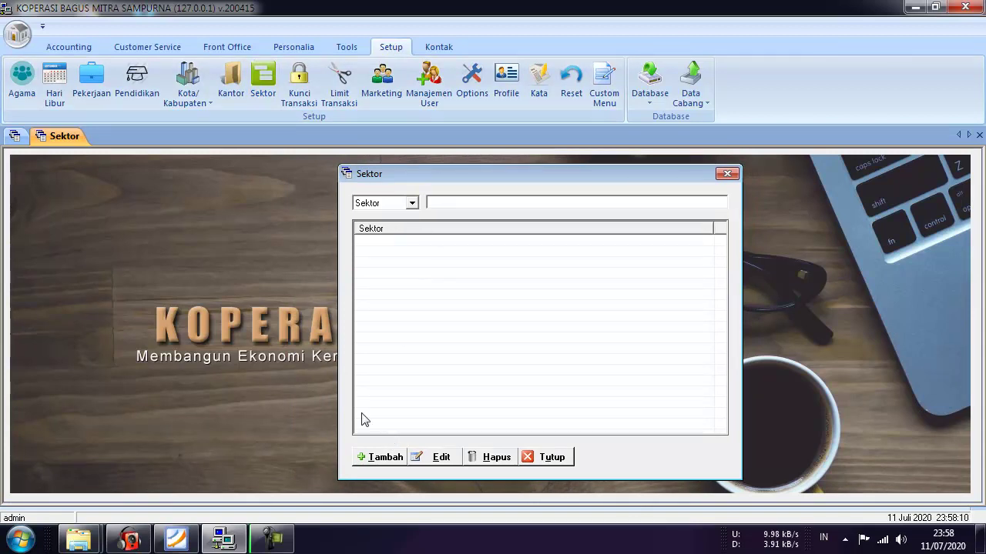
{"action": "left_click", "coordinate": [388, 462]}
{"action": "left_click_drag", "start_coordinate": [446, 250], "coordinate": [532, 251]}
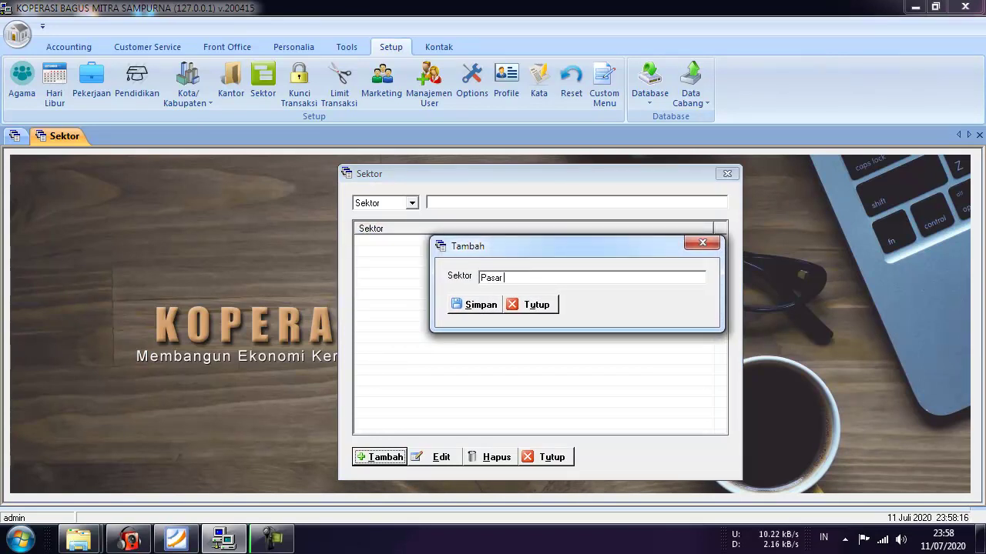
{"action": "type", "text": "Pasar Pujon"}
{"action": "left_click", "coordinate": [477, 306]}
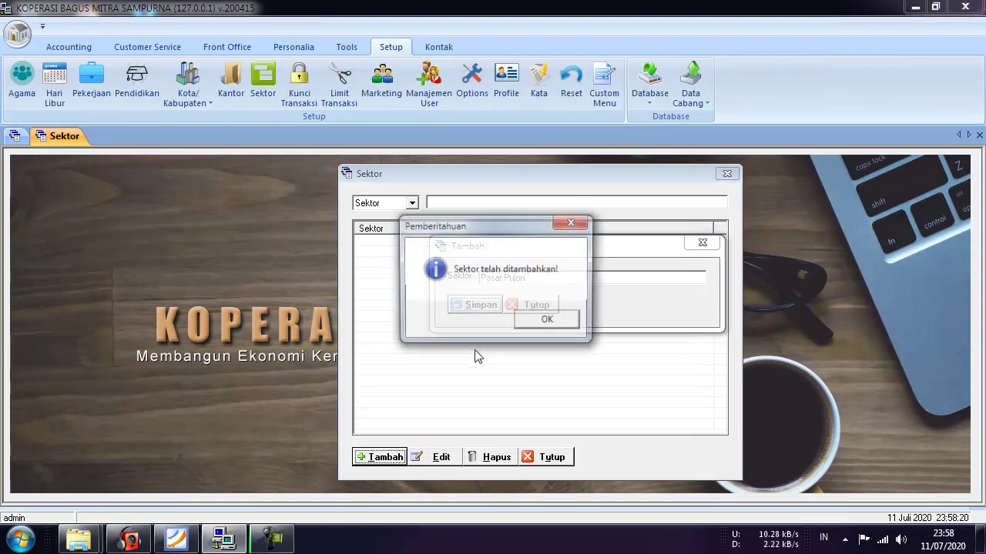
{"action": "left_click", "coordinate": [539, 322]}
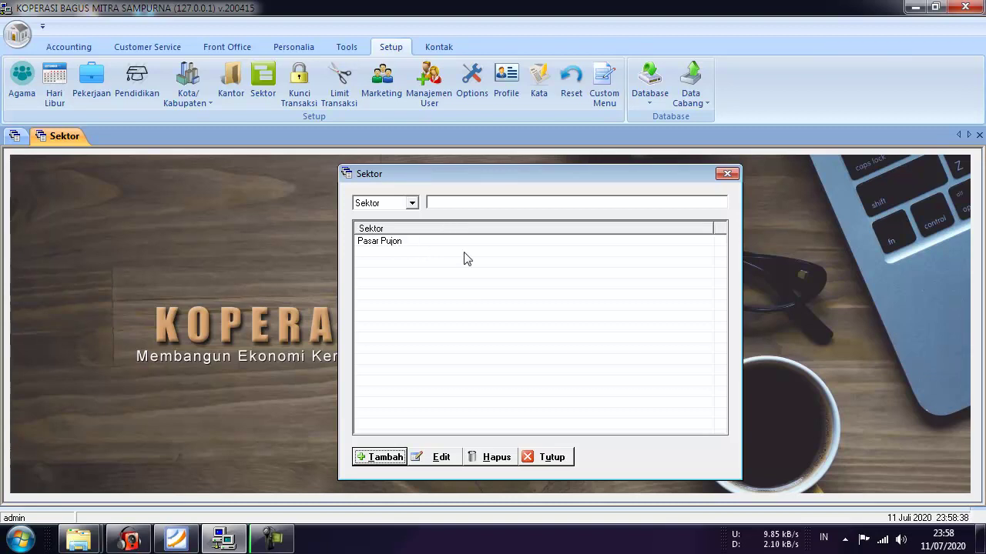
{"action": "left_click", "coordinate": [562, 458]}
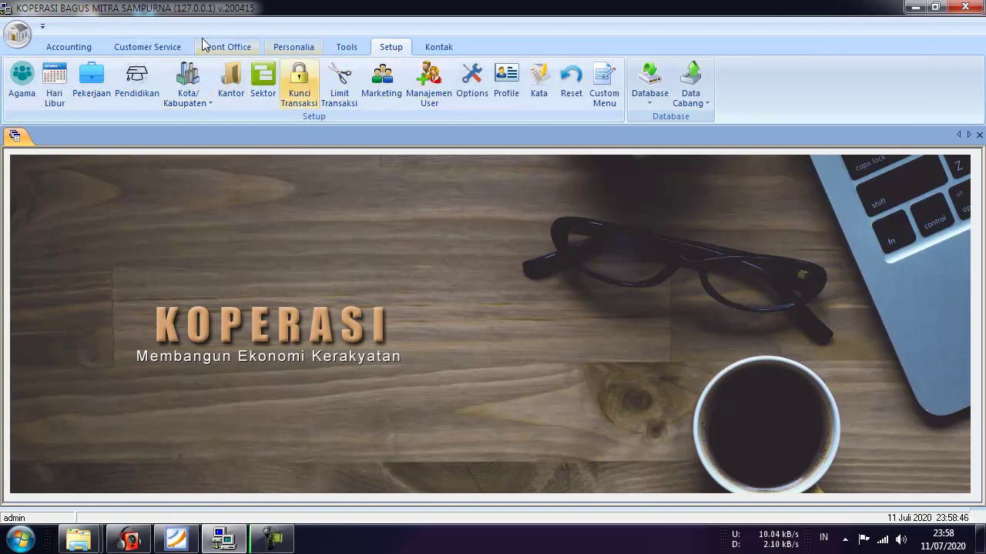
Step: Open the Anggota member list, start a new member entry and choose Kantor Pusat as its office
{"action": "left_click", "coordinate": [163, 48]}
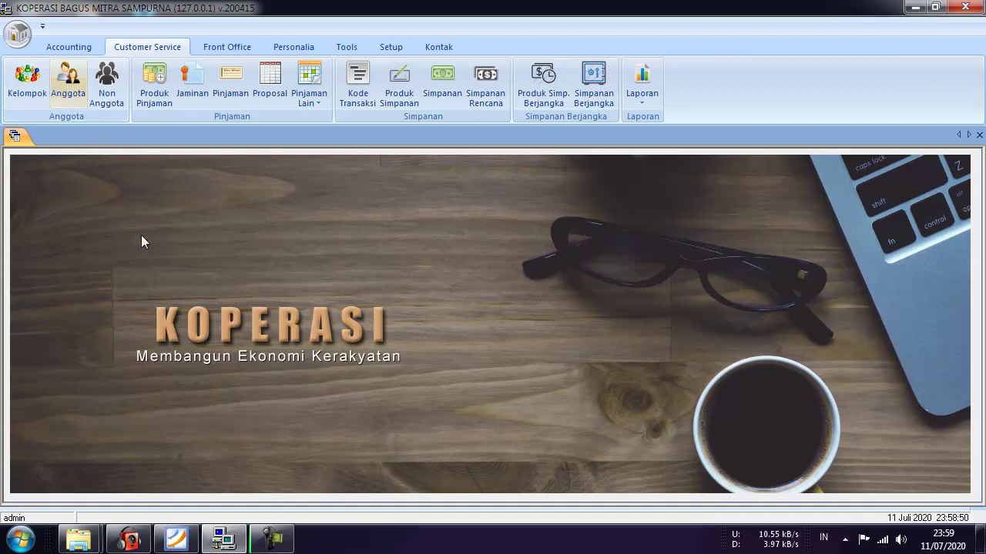
{"action": "left_click", "coordinate": [69, 83]}
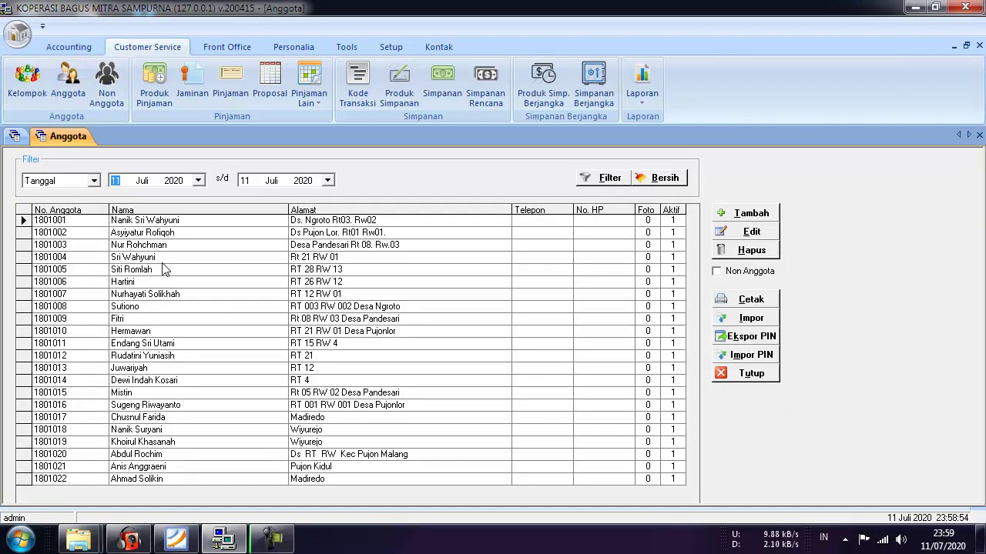
{"action": "left_click", "coordinate": [750, 215]}
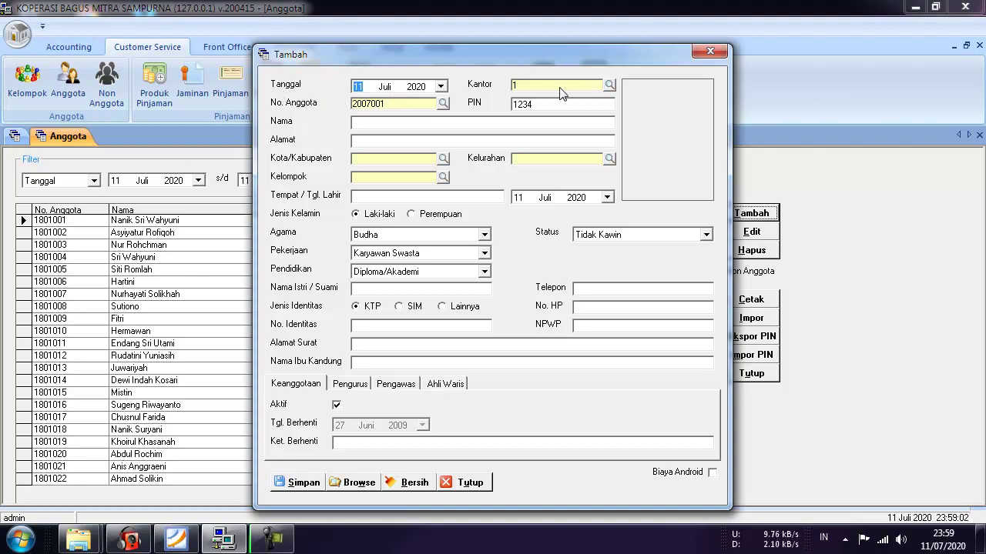
{"action": "left_click", "coordinate": [609, 85]}
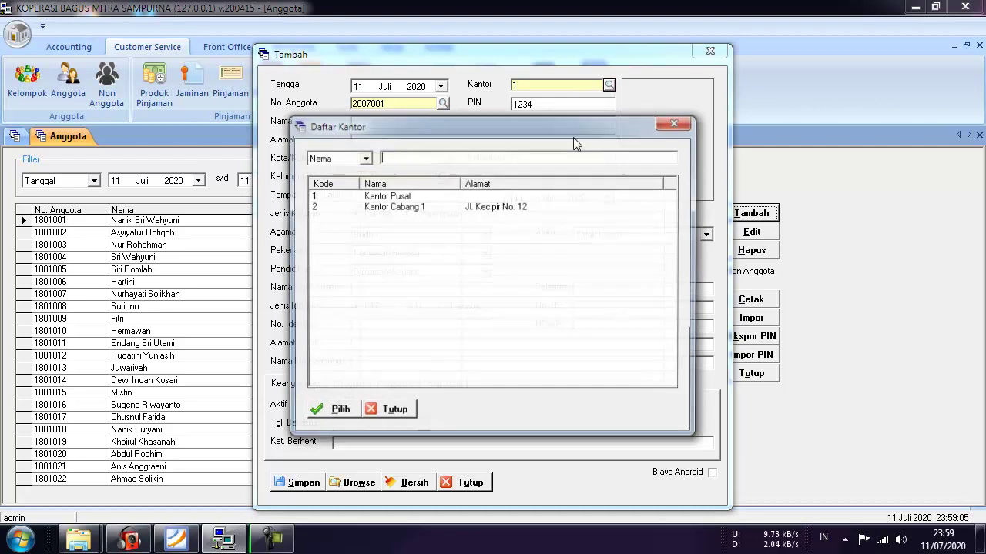
{"action": "left_click", "coordinate": [397, 197]}
{"action": "left_click", "coordinate": [327, 412]}
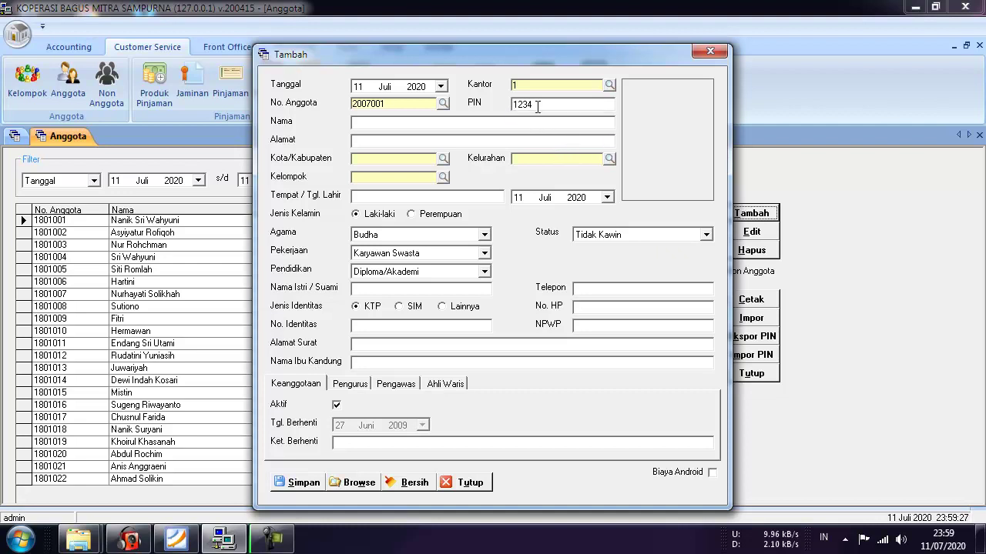
Step: Review the PIN field and the Kabupaten and Kelurahan selection lists of the new member form without choosing an entry
{"action": "left_click_drag", "start_coordinate": [538, 107], "coordinate": [496, 106]}
{"action": "left_click", "coordinate": [550, 105]}
{"action": "left_click", "coordinate": [442, 159]}
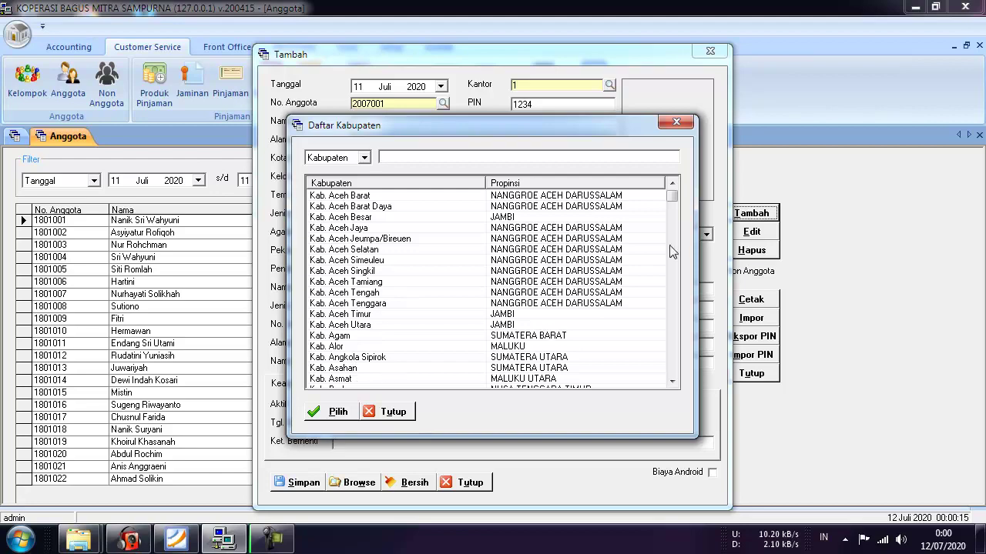
{"action": "mouse_move", "coordinate": [671, 202]}
{"action": "left_mouse_down"}
{"action": "mouse_move", "coordinate": [671, 310]}
{"action": "mouse_move", "coordinate": [675, 193]}
{"action": "left_mouse_up"}
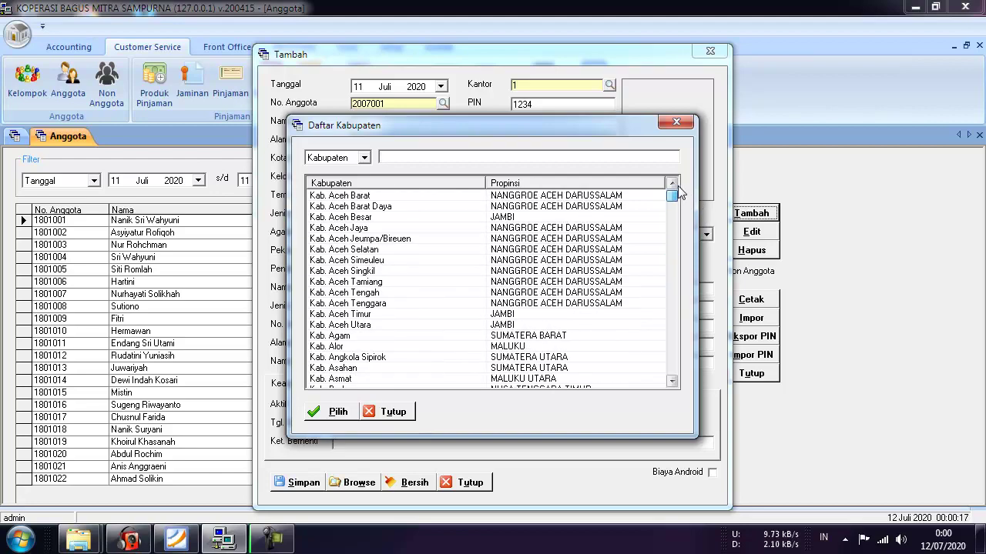
{"action": "left_click", "coordinate": [676, 125]}
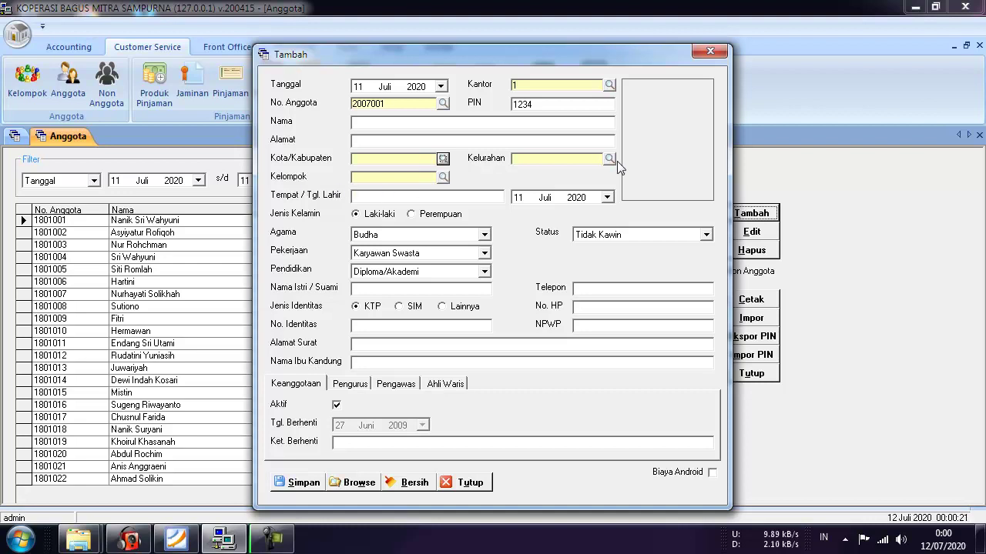
{"action": "left_click", "coordinate": [609, 159]}
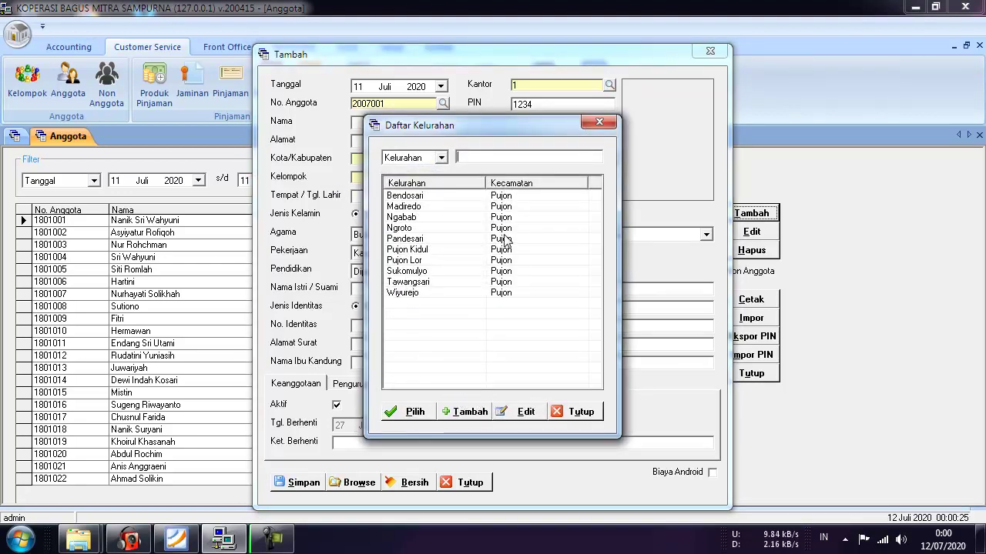
{"action": "left_click", "coordinate": [578, 412]}
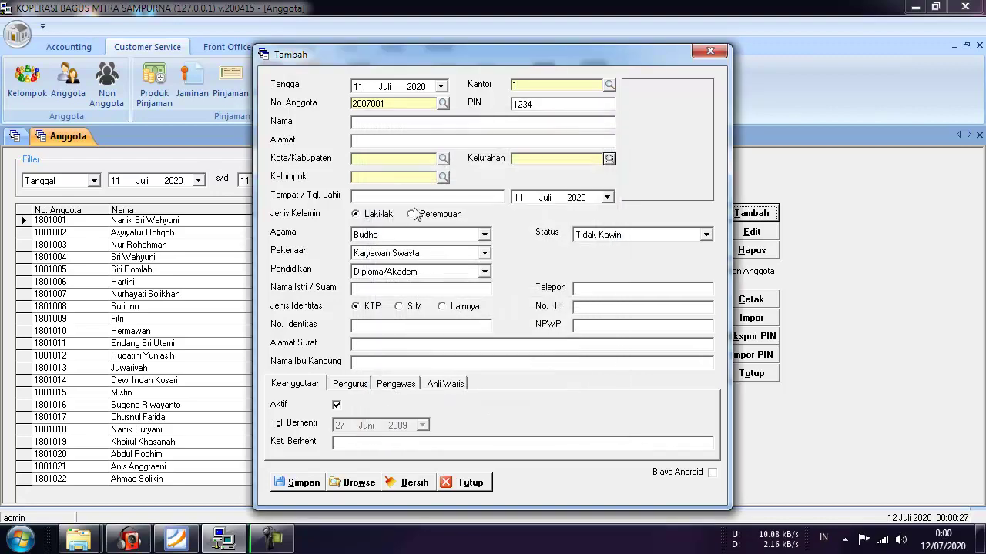
Step: Examine the Kelompok selection list for the new member, then close it without choosing a group
{"action": "left_click", "coordinate": [443, 177]}
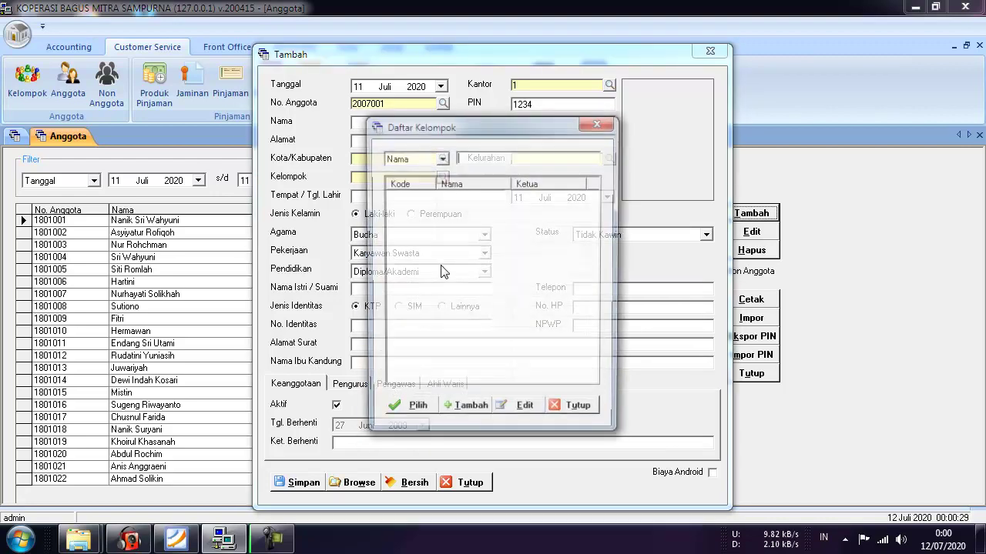
{"action": "left_click_drag", "start_coordinate": [454, 125], "coordinate": [555, 134]}
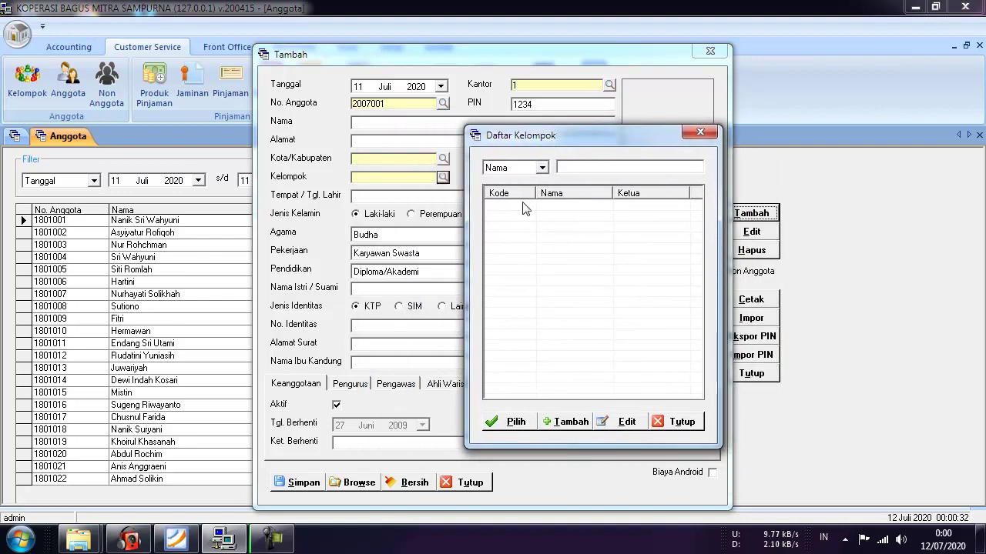
{"action": "left_click_drag", "start_coordinate": [634, 140], "coordinate": [666, 124]}
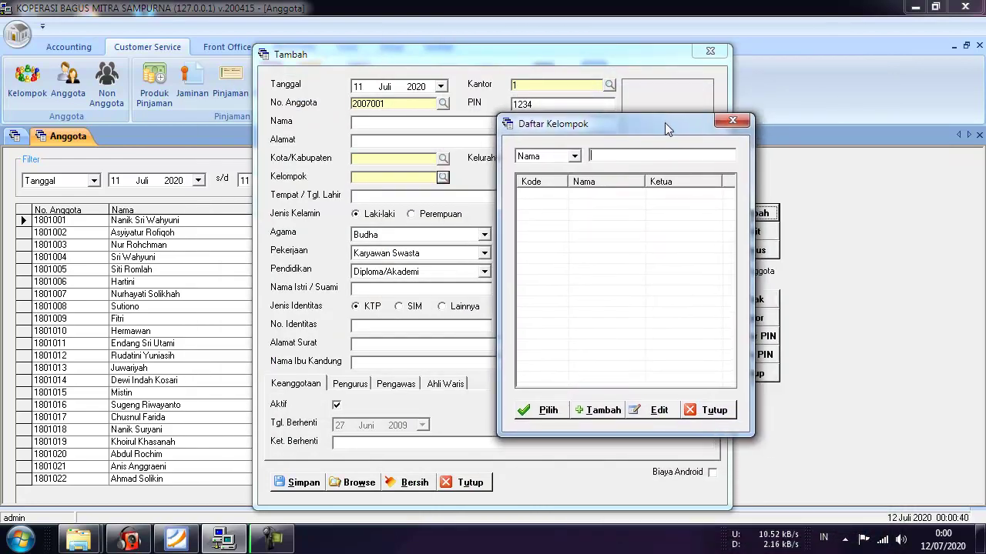
{"action": "left_click", "coordinate": [739, 125]}
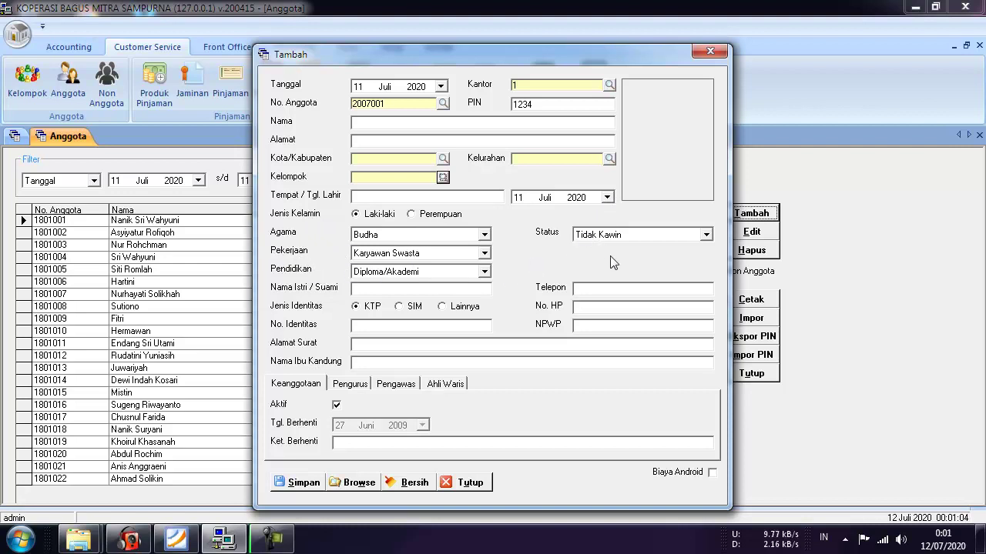
Step: Review the identity fields and the Keanggotaan, Pengurus, Pengawas and Ahli Waris sections of the new member form
{"action": "left_click", "coordinate": [386, 328]}
{"action": "left_click", "coordinate": [605, 347]}
{"action": "left_click", "coordinate": [294, 389]}
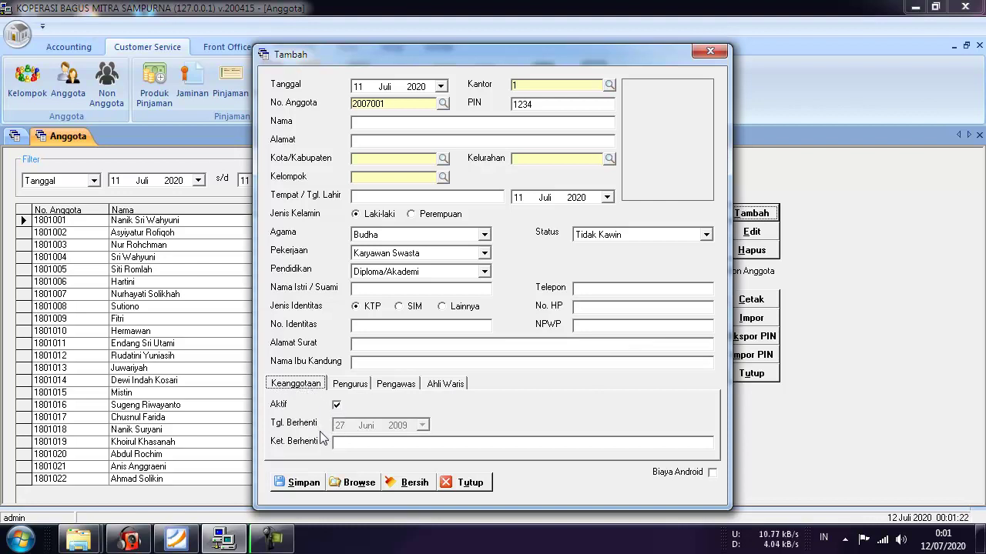
{"action": "left_click", "coordinate": [351, 385]}
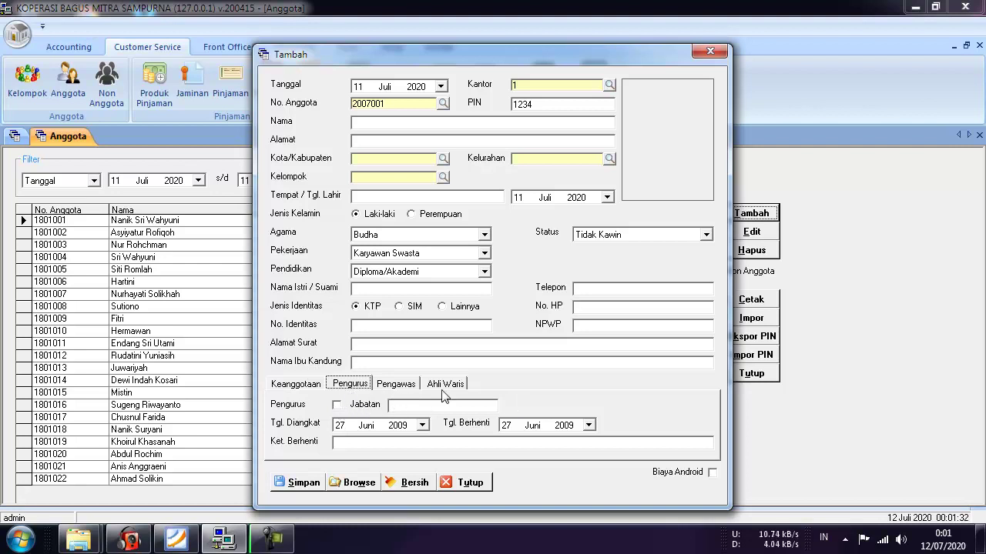
{"action": "left_click", "coordinate": [399, 385]}
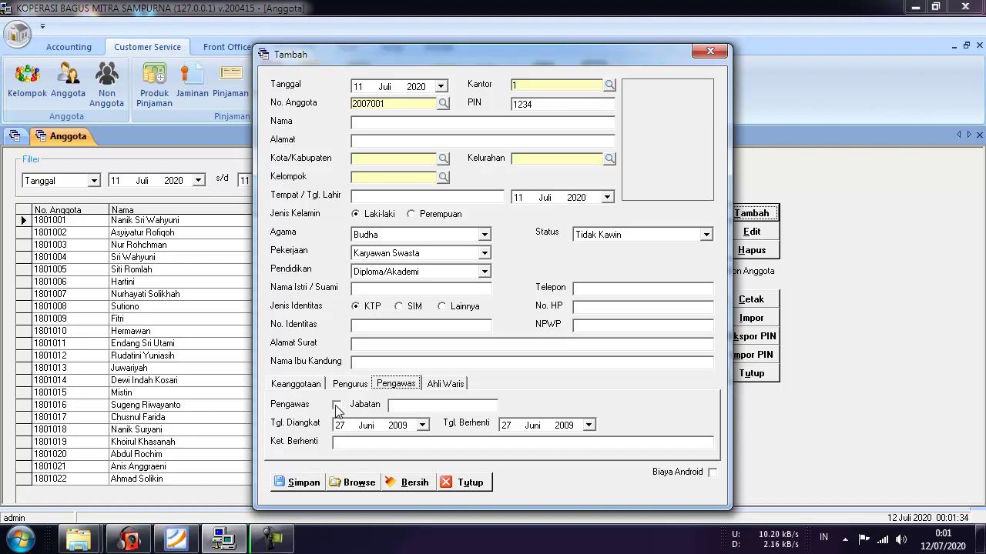
{"action": "left_click", "coordinate": [442, 384]}
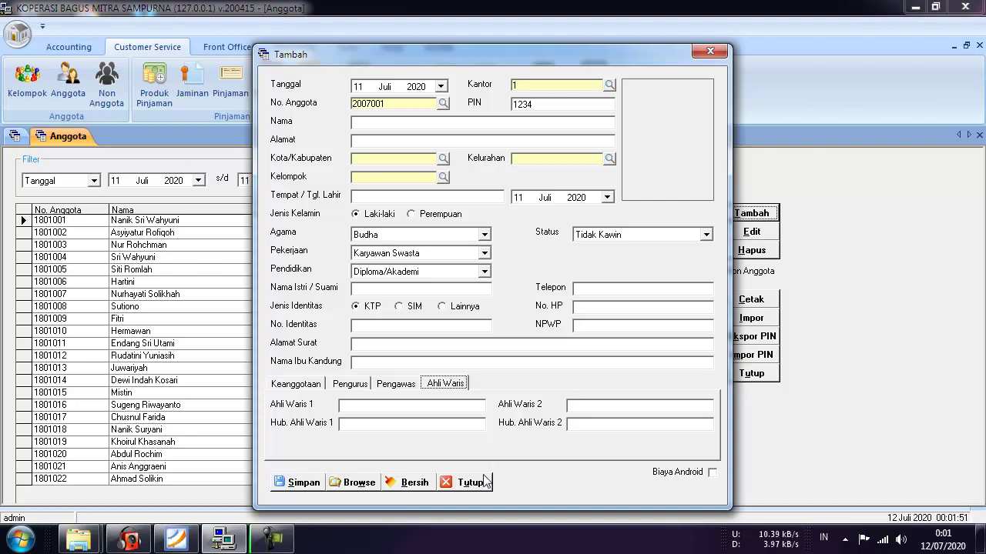
Step: Load the JPEG image 71644365 from the Pictures library as the new member's photo
{"action": "left_click", "coordinate": [670, 141]}
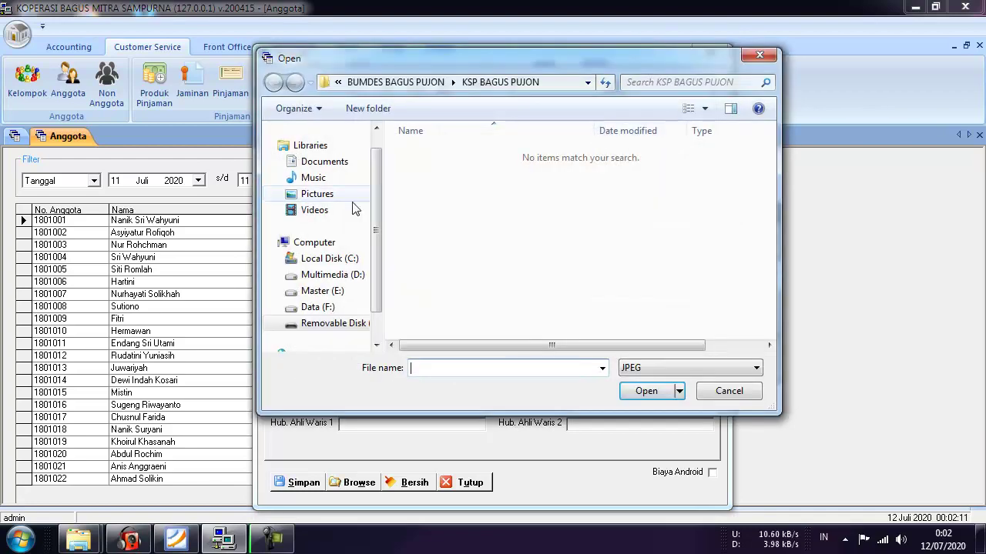
{"action": "left_click", "coordinate": [316, 194]}
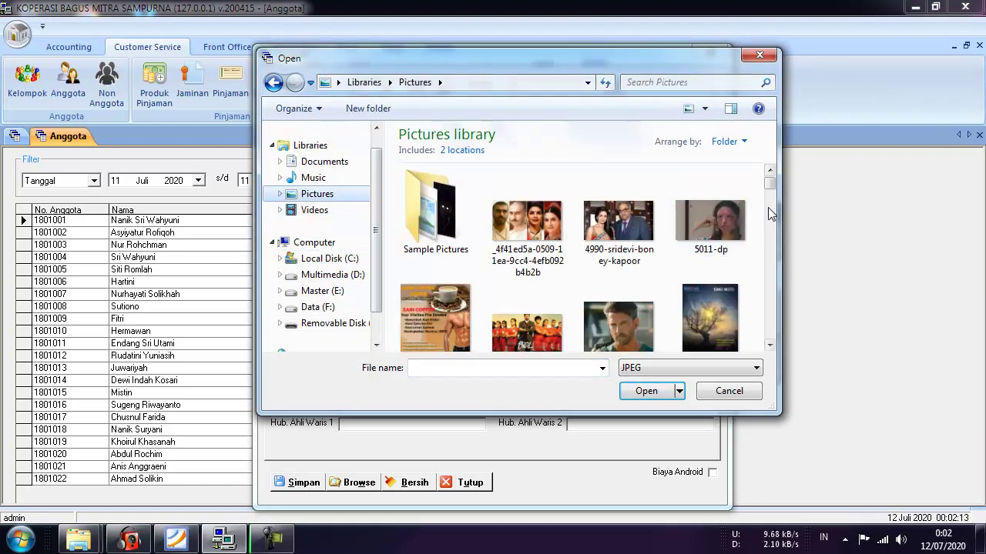
{"action": "left_click", "coordinate": [770, 345]}
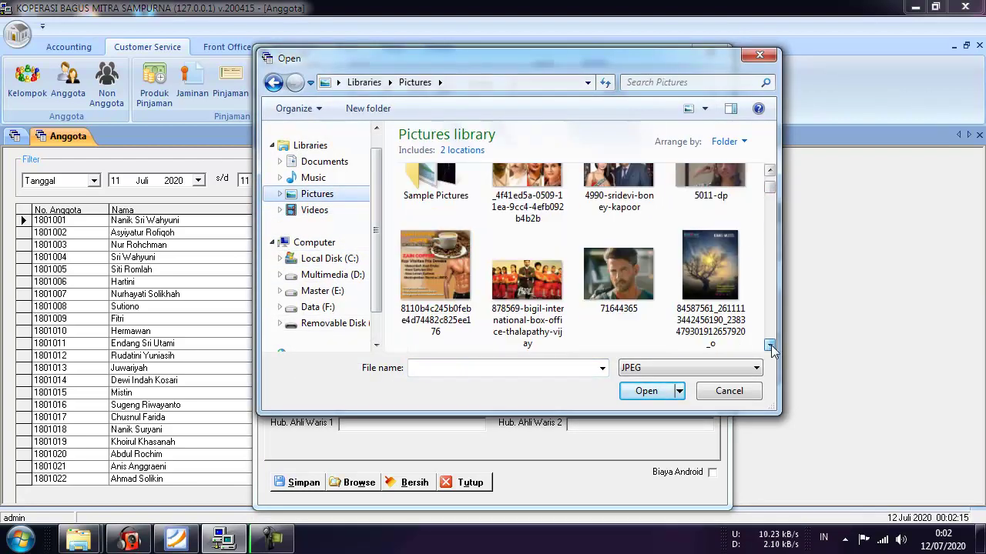
{"action": "left_click", "coordinate": [771, 345]}
{"action": "left_click", "coordinate": [770, 345]}
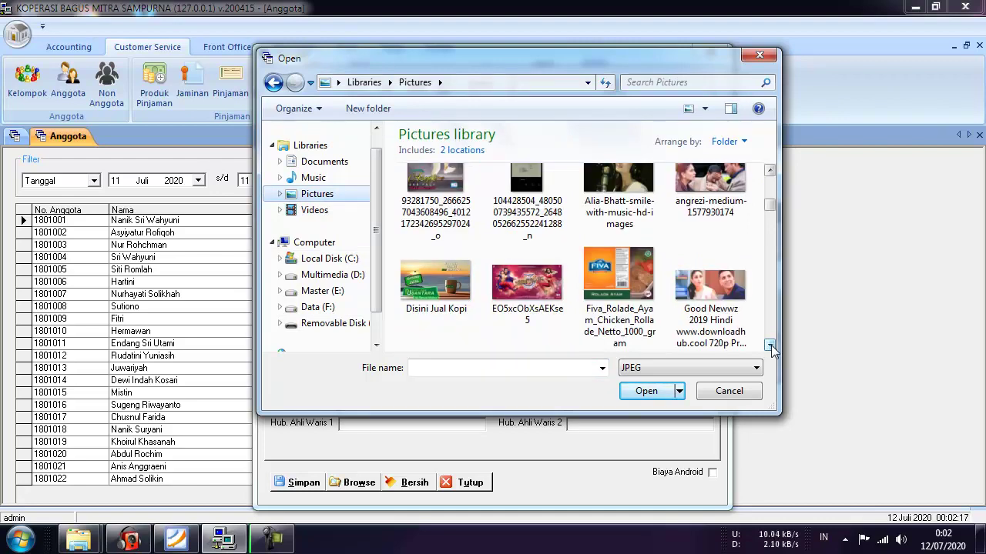
{"action": "left_click", "coordinate": [771, 345]}
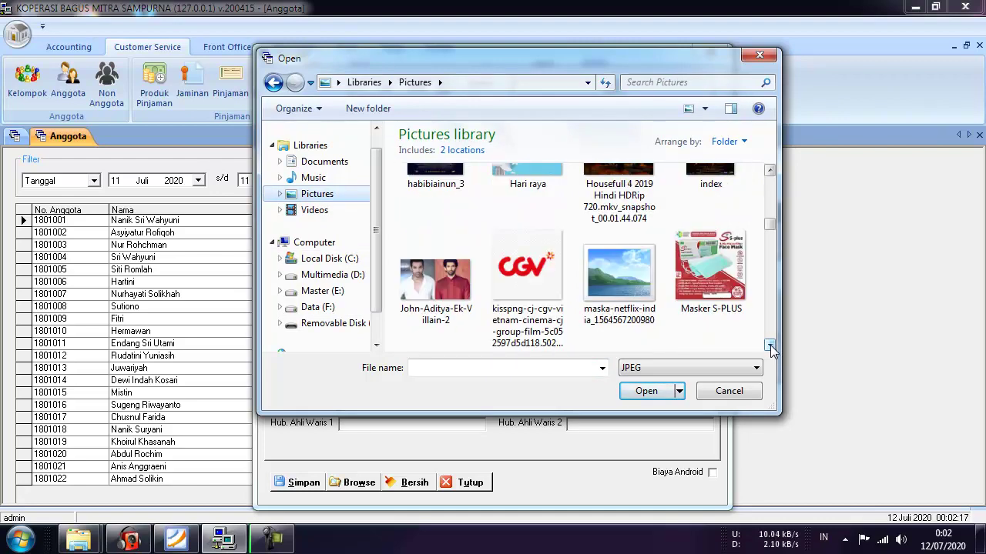
{"action": "left_click", "coordinate": [769, 172]}
{"action": "left_click", "coordinate": [769, 172]}
{"action": "left_click", "coordinate": [769, 172]}
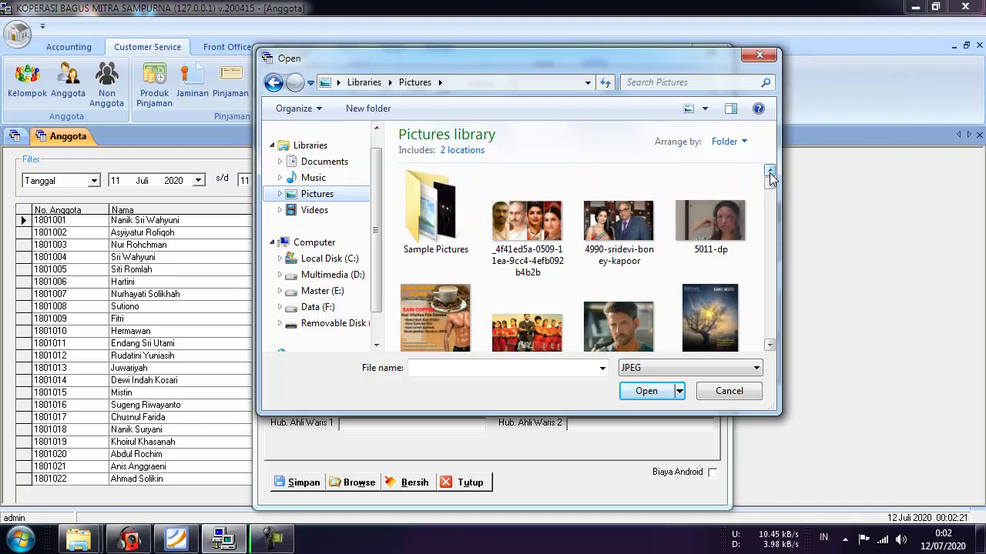
{"action": "left_click", "coordinate": [771, 345]}
{"action": "left_click", "coordinate": [771, 345]}
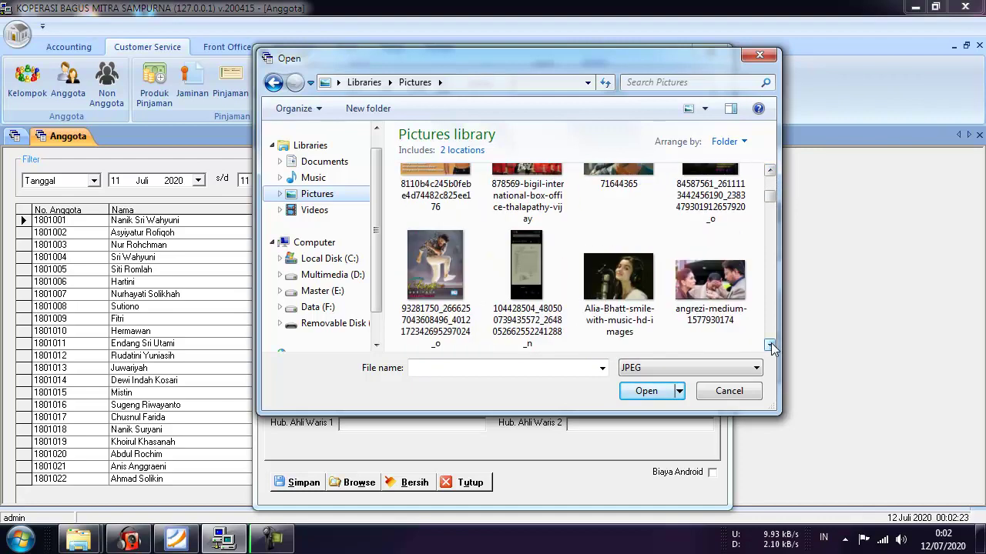
{"action": "left_click", "coordinate": [771, 345]}
{"action": "left_click", "coordinate": [771, 345]}
{"action": "left_click", "coordinate": [771, 345]}
{"action": "left_click", "coordinate": [770, 345]}
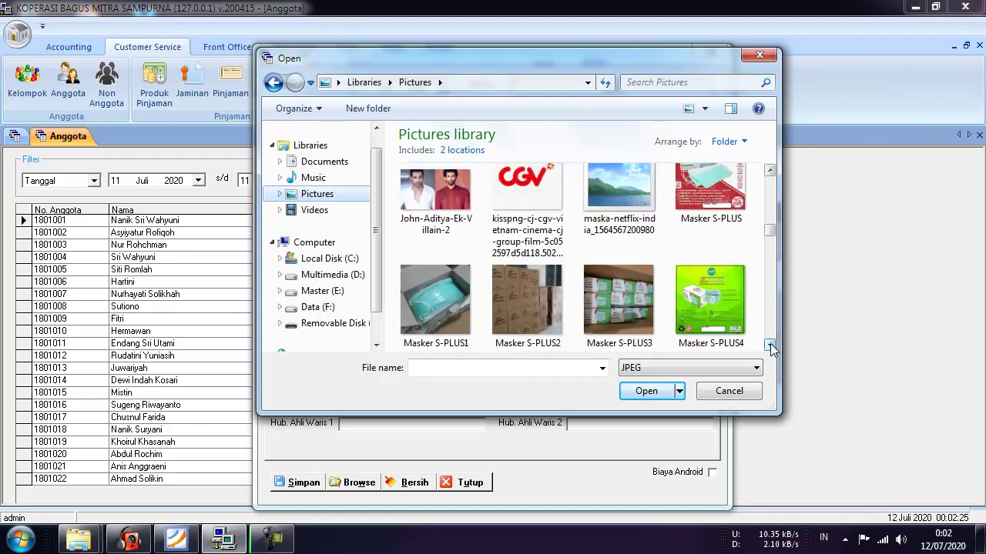
{"action": "left_click", "coordinate": [771, 345]}
{"action": "left_click", "coordinate": [770, 345]}
{"action": "left_click", "coordinate": [770, 345]}
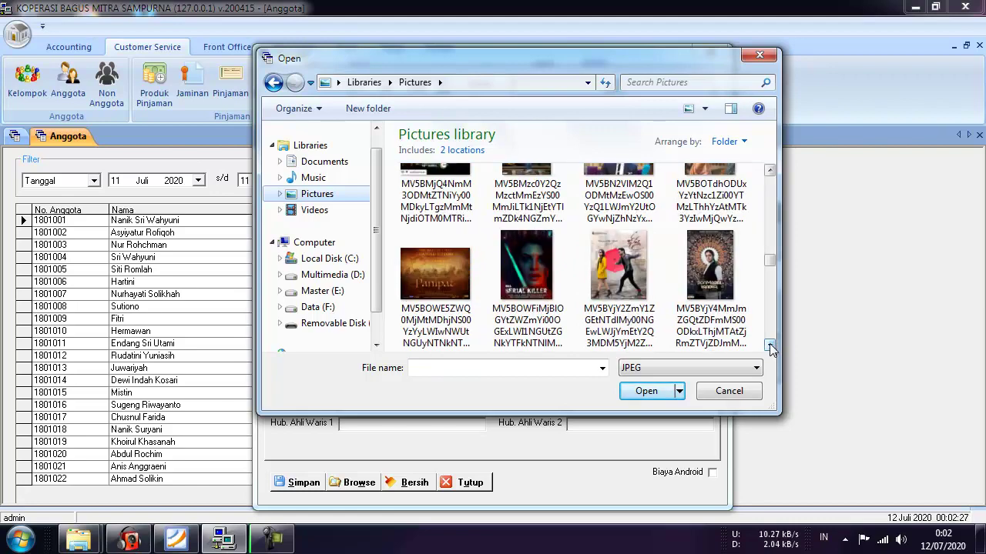
{"action": "left_click_drag", "start_coordinate": [770, 260], "coordinate": [770, 184]}
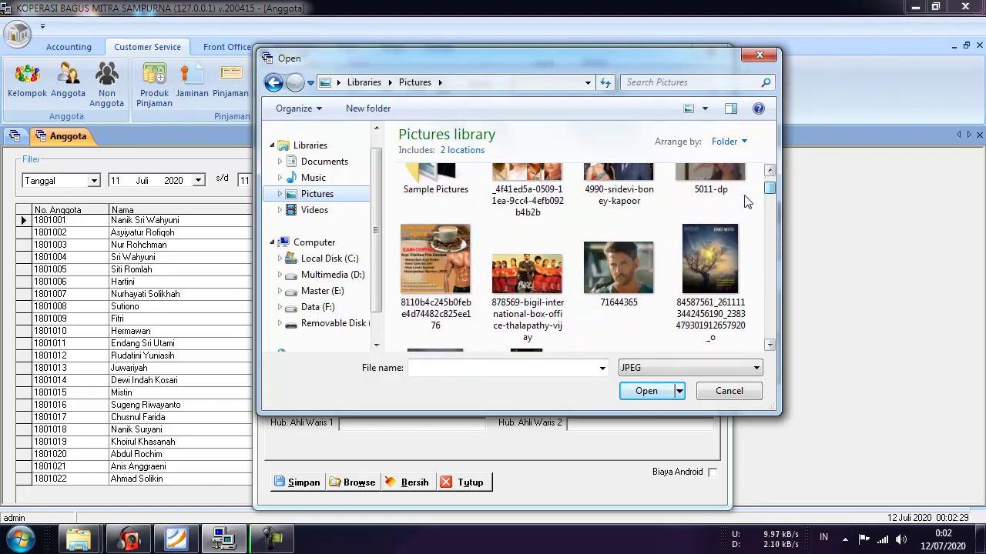
{"action": "left_click", "coordinate": [628, 272]}
{"action": "left_click", "coordinate": [639, 389]}
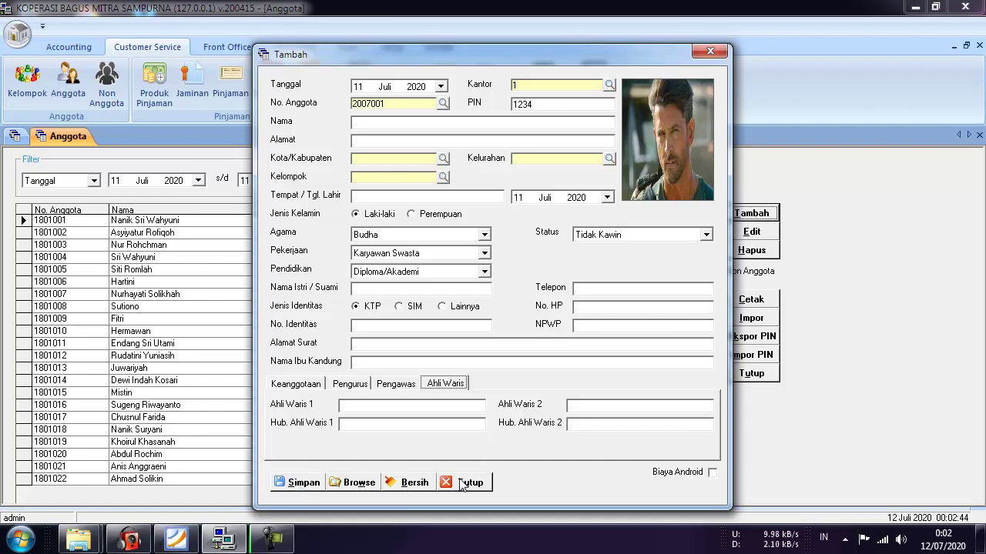
Step: Try to save the new member entry without a name and address, and close the form
{"action": "left_click", "coordinate": [293, 487]}
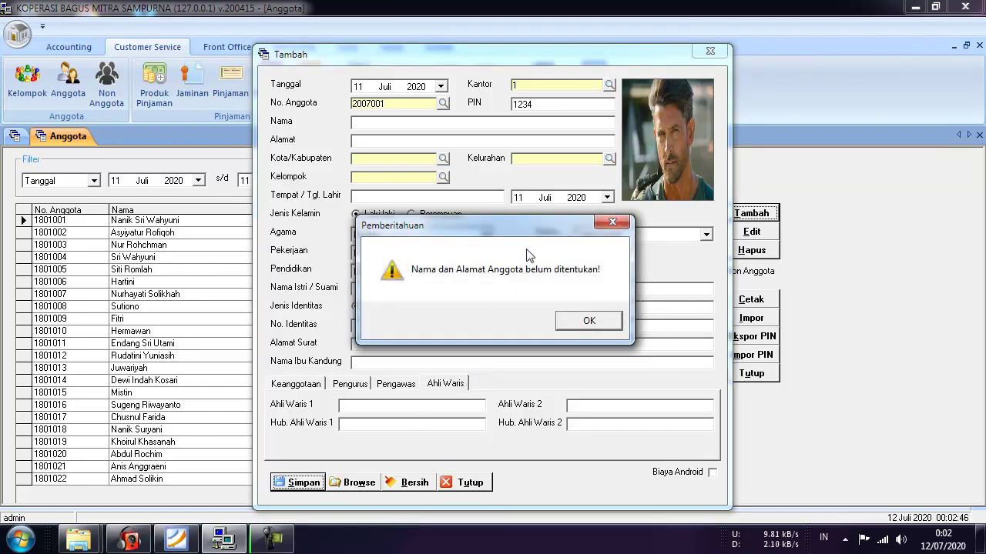
{"action": "left_click_drag", "start_coordinate": [473, 231], "coordinate": [408, 267]}
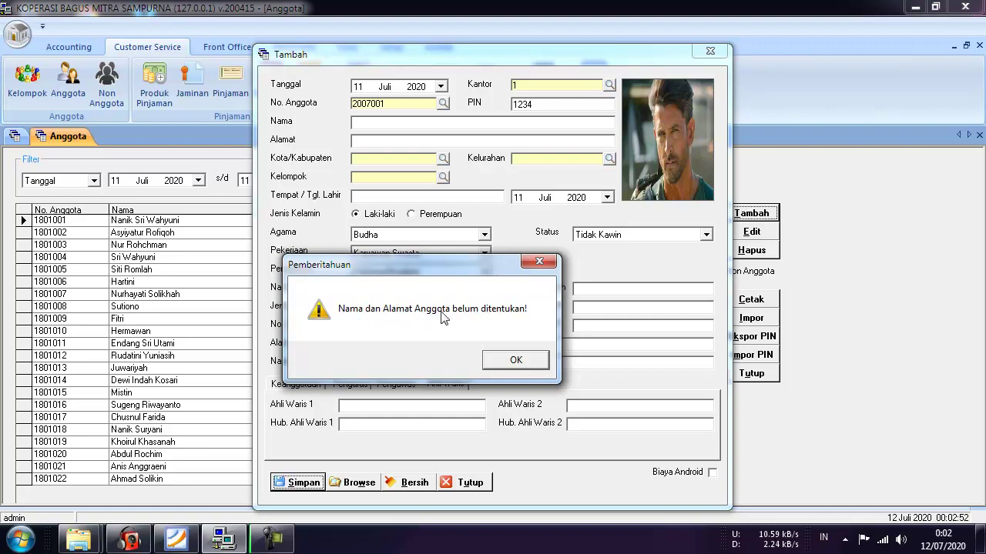
{"action": "left_click", "coordinate": [540, 263]}
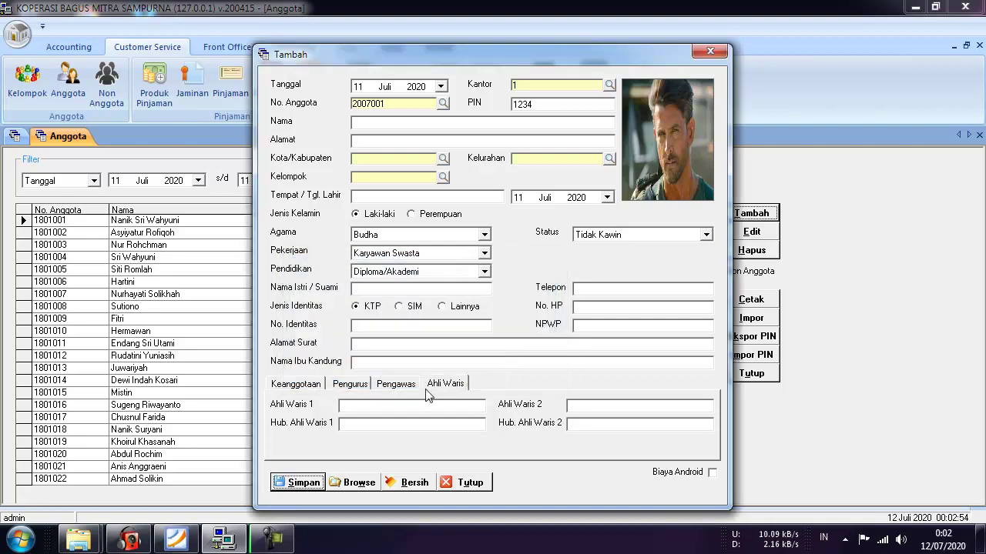
{"action": "left_click", "coordinate": [462, 483]}
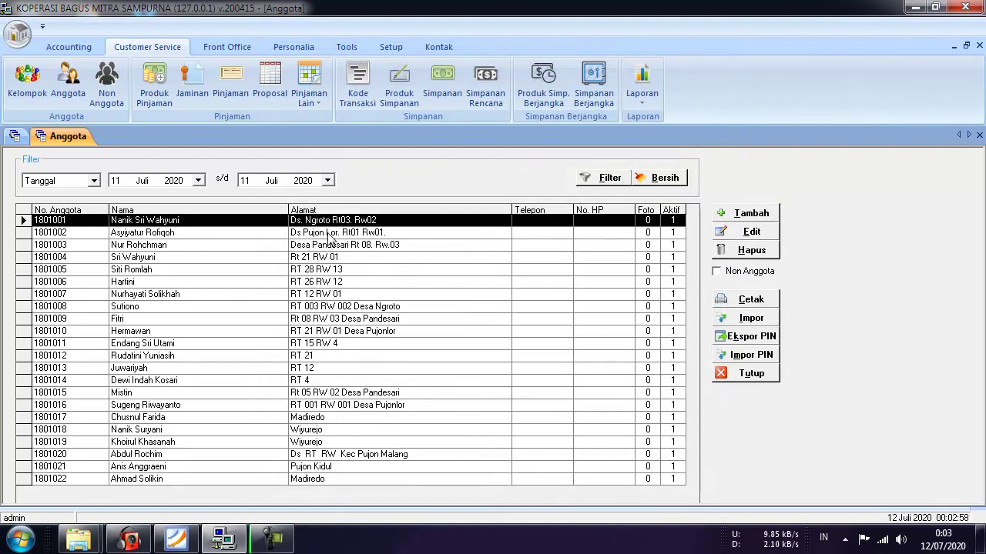
{"action": "left_click", "coordinate": [326, 234]}
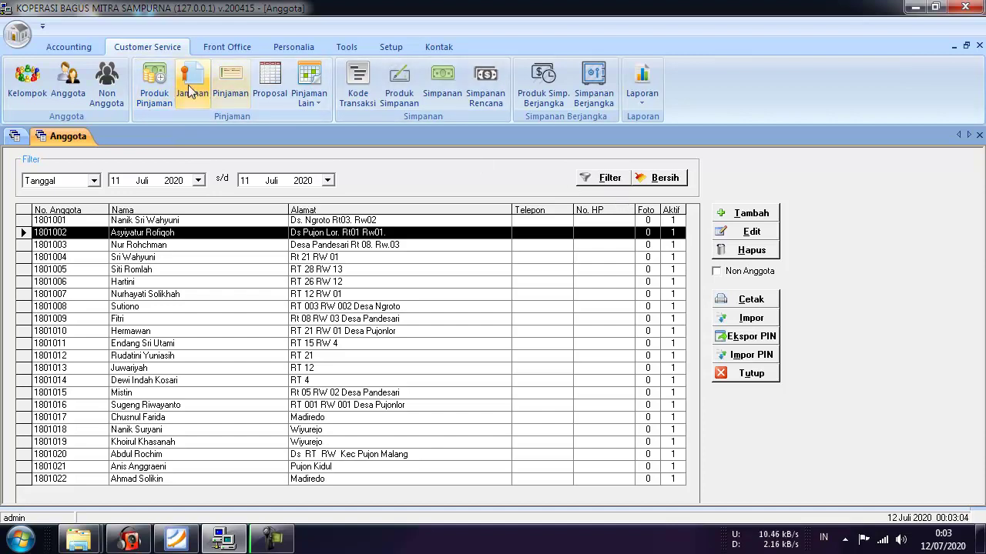
{"action": "left_click", "coordinate": [629, 96]}
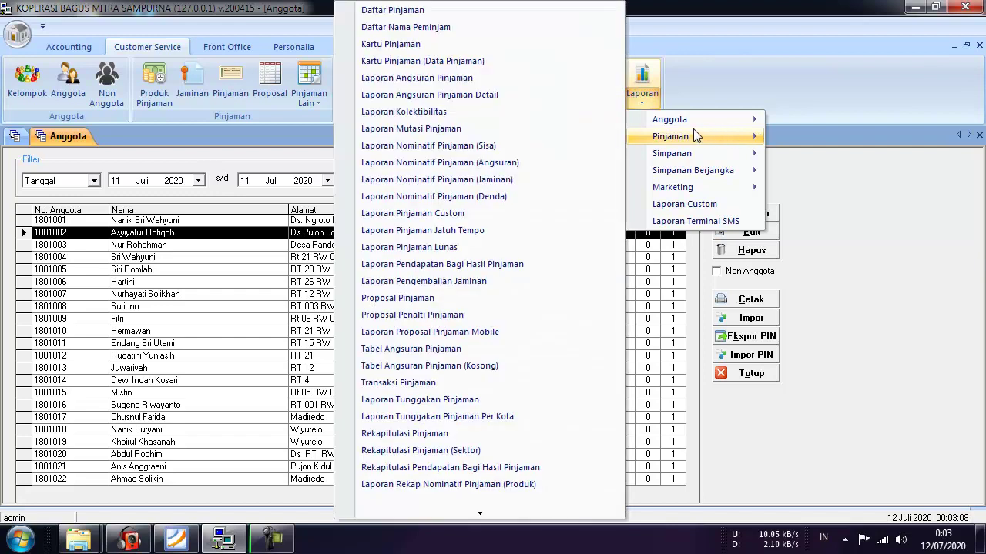
{"action": "mouse_move", "coordinate": [685, 119]}
{"action": "left_click", "coordinate": [131, 50]}
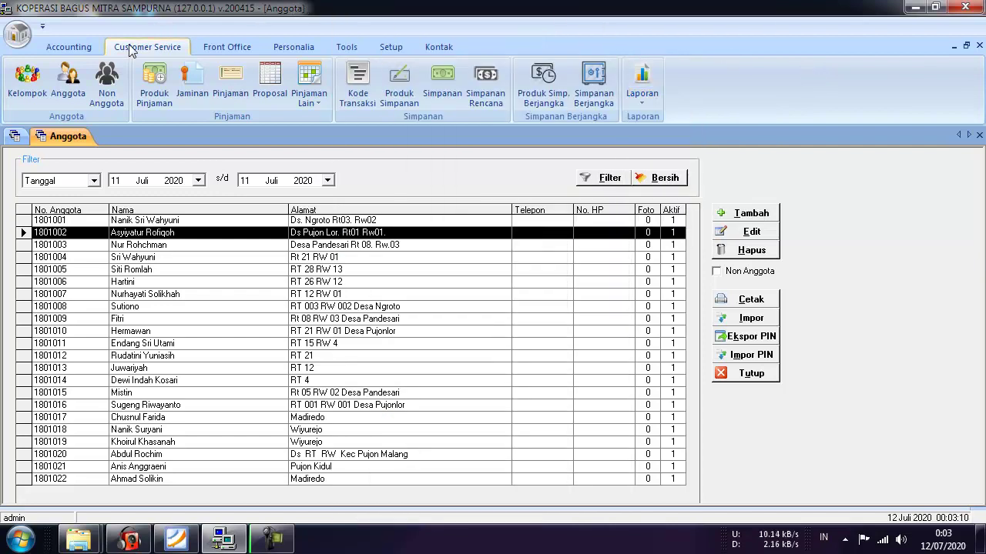
Step: Generate the Kartu Anggota report for the first member in the member list
{"action": "left_click", "coordinate": [642, 97]}
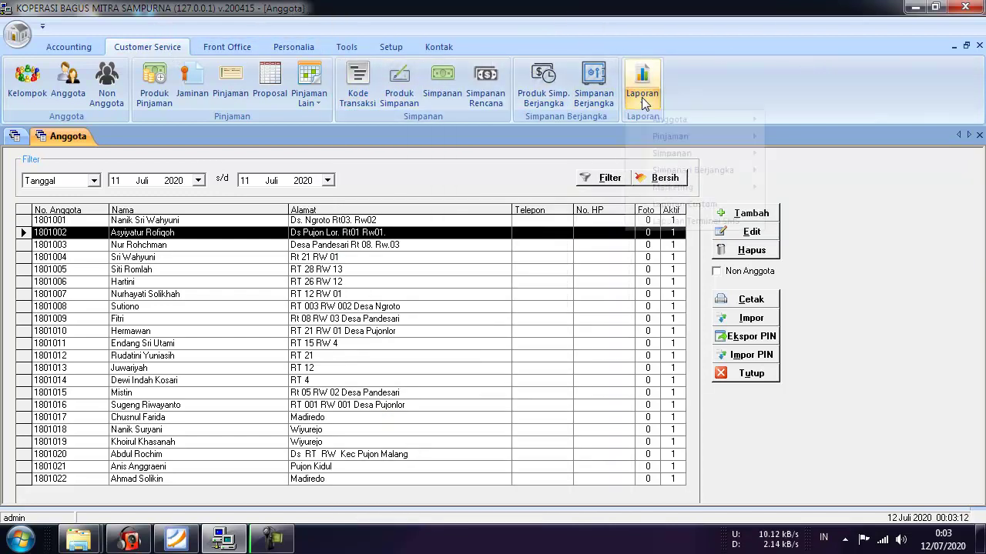
{"action": "mouse_move", "coordinate": [662, 120]}
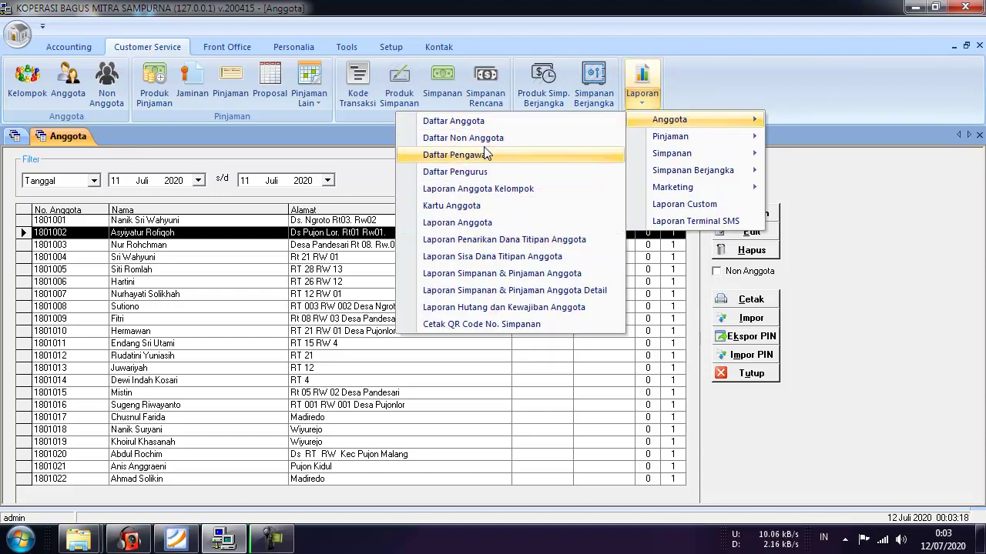
{"action": "left_click", "coordinate": [476, 207]}
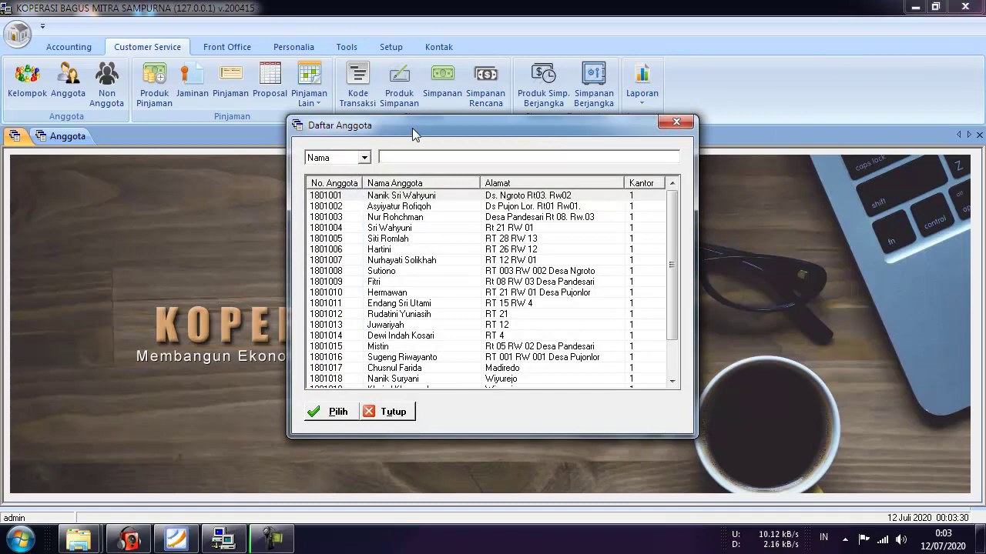
{"action": "mouse_move", "coordinate": [412, 128]}
{"action": "left_mouse_down"}
{"action": "mouse_move", "coordinate": [485, 141]}
{"action": "mouse_move", "coordinate": [399, 143]}
{"action": "mouse_move", "coordinate": [393, 128]}
{"action": "left_mouse_up"}
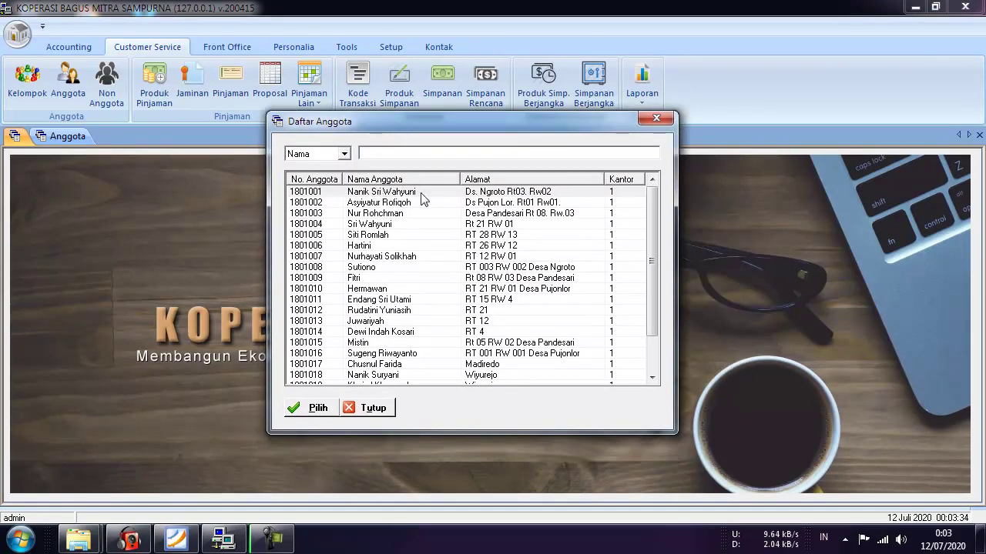
{"action": "left_click", "coordinate": [386, 192]}
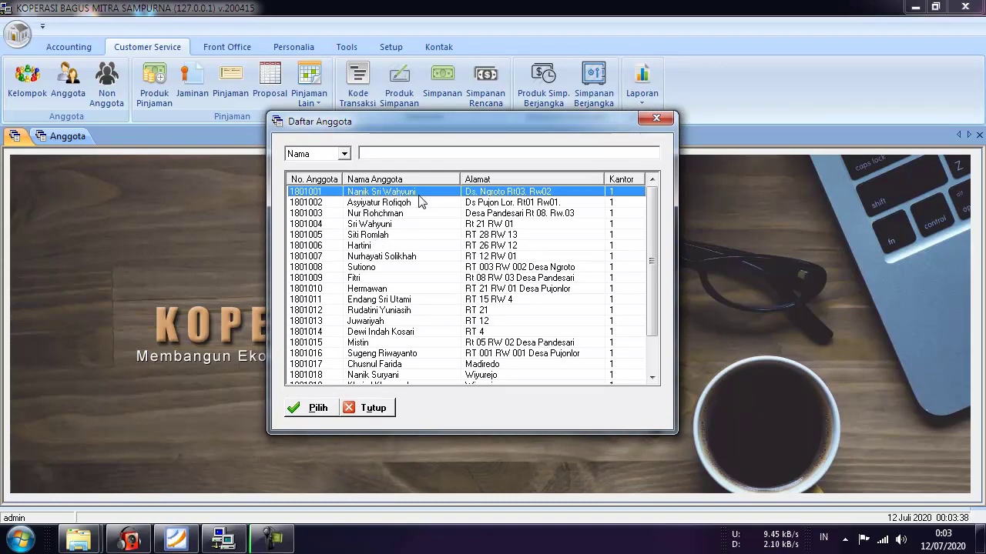
{"action": "left_click", "coordinate": [318, 409]}
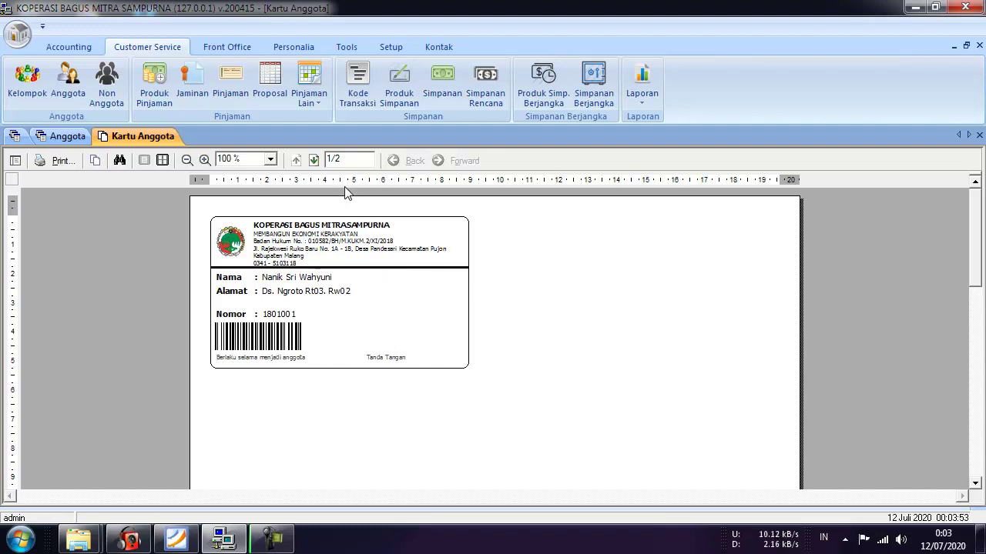
Step: Review the back and front pages of the member card, then close the Kartu Anggota report
{"action": "left_click", "coordinate": [313, 160]}
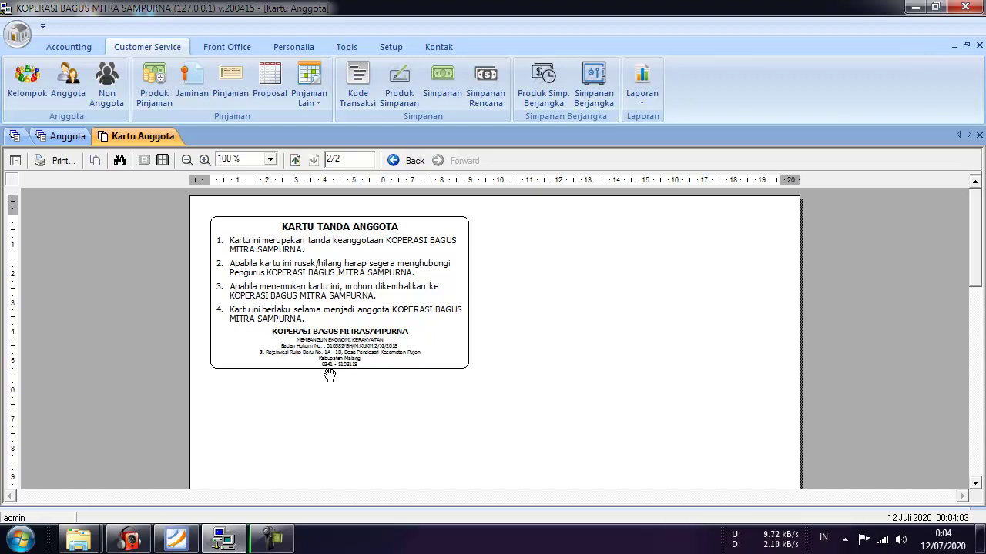
{"action": "left_click", "coordinate": [295, 160]}
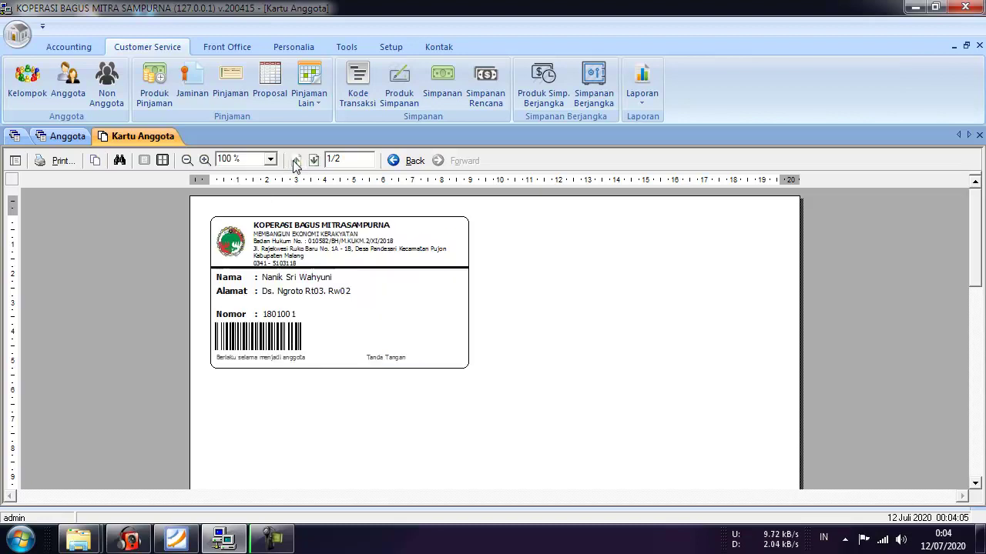
{"action": "left_click", "coordinate": [979, 136]}
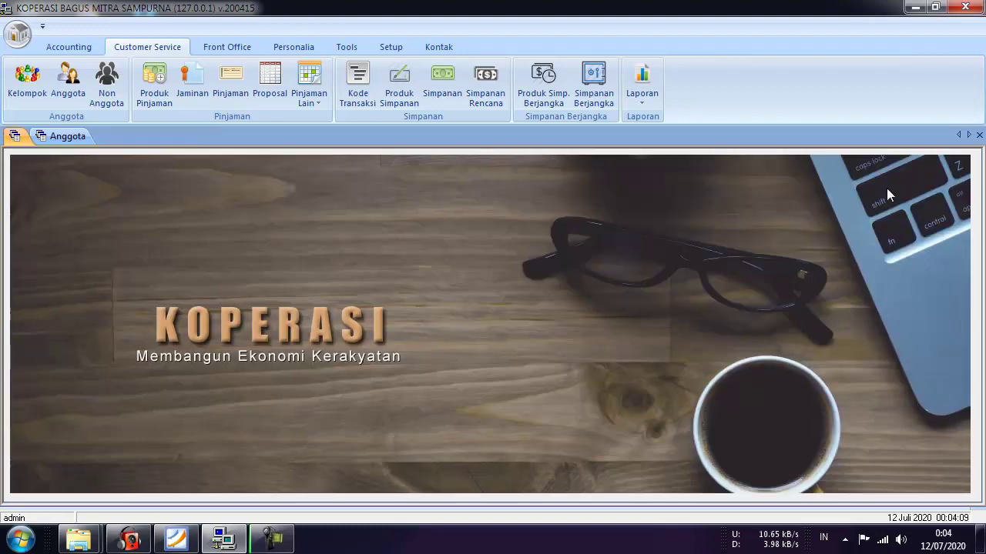
Step: Produce the Laporan Anggota report with the Status and Kantor filters left blank, and review it before closing
{"action": "left_click", "coordinate": [645, 103]}
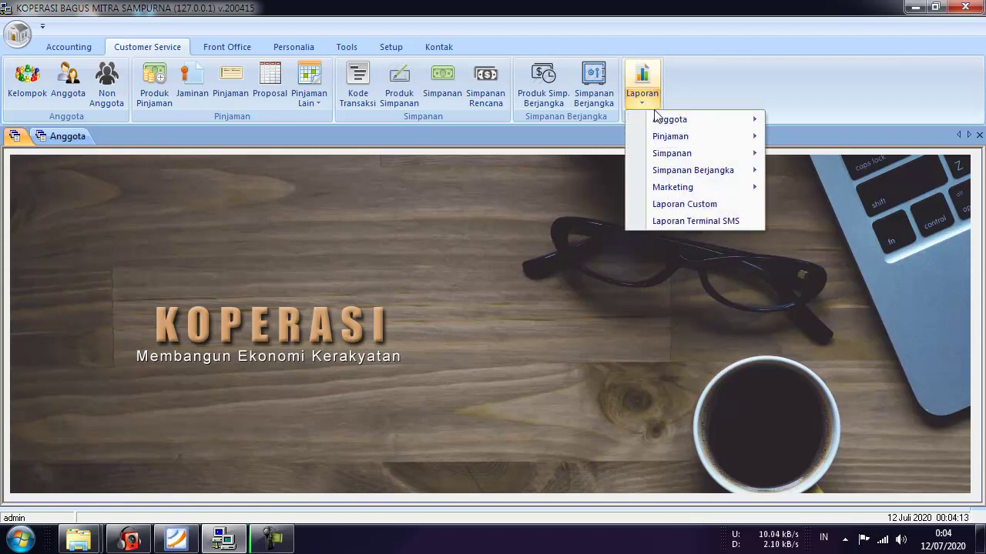
{"action": "mouse_move", "coordinate": [660, 120]}
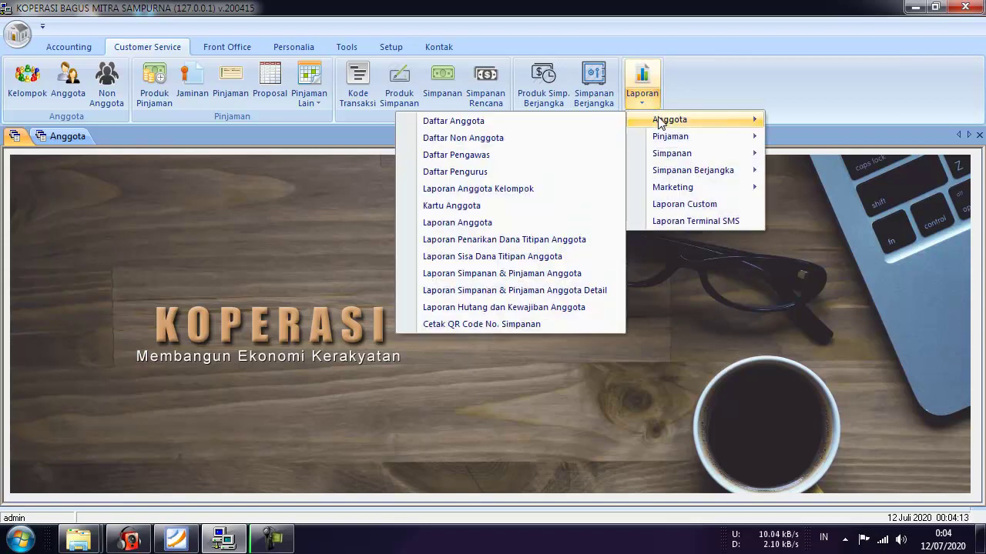
{"action": "left_click", "coordinate": [478, 228]}
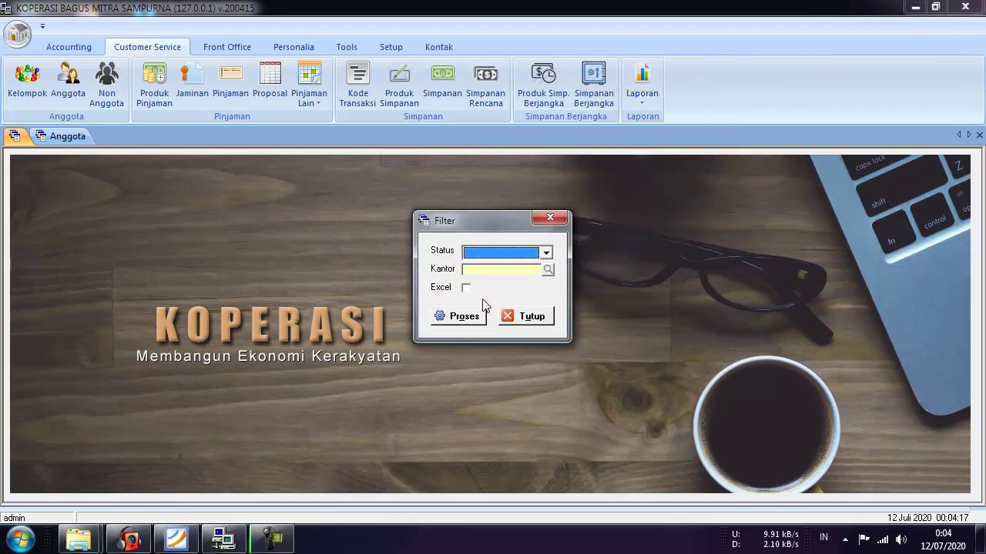
{"action": "left_click", "coordinate": [453, 324]}
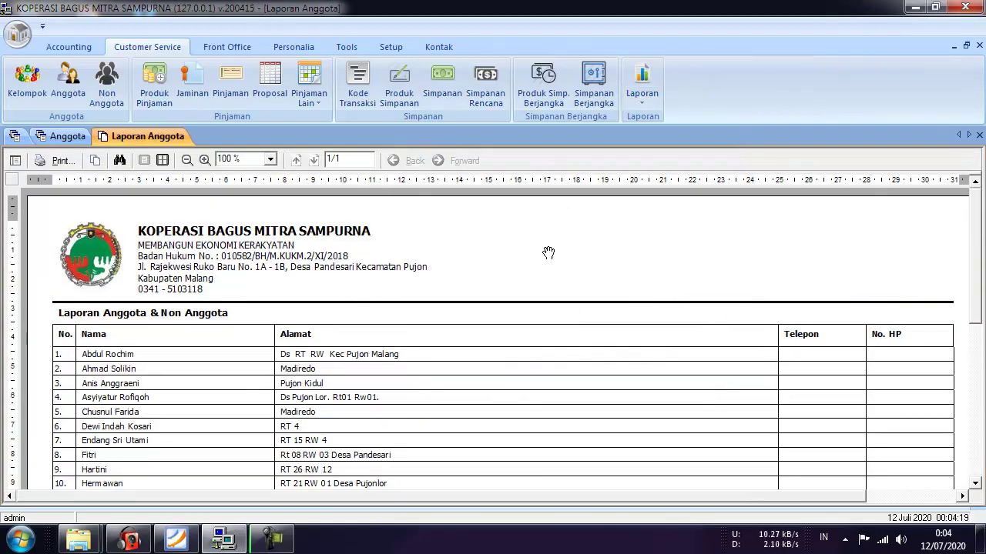
{"action": "scroll", "coordinate": [980, 240], "scroll_direction": "down", "scroll_amount": 1}
{"action": "left_click_drag", "start_coordinate": [980, 241], "coordinate": [984, 204]}
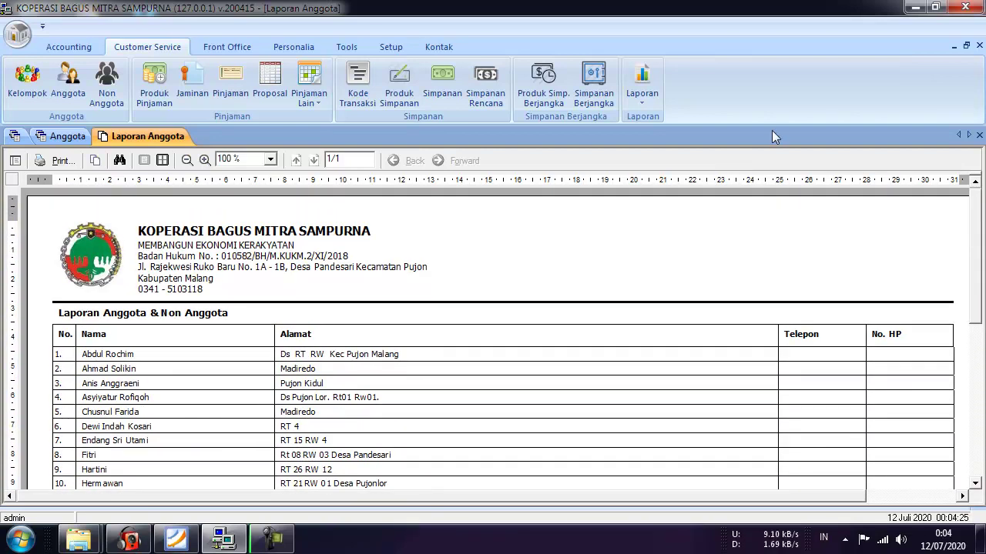
{"action": "left_click", "coordinate": [979, 135]}
Step: Look through the available Anggota reports without running one, and close the Anggota list
{"action": "left_click", "coordinate": [642, 86]}
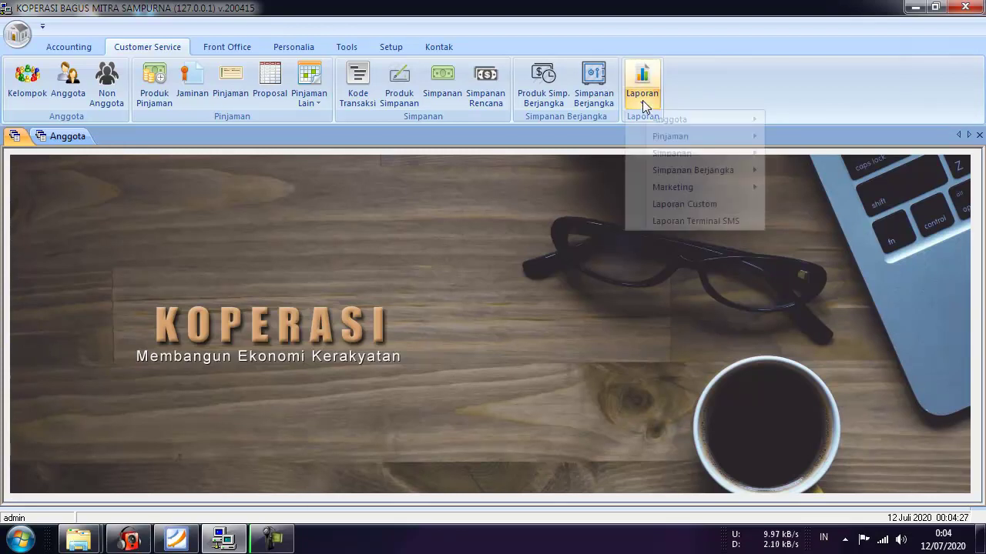
{"action": "mouse_move", "coordinate": [682, 122]}
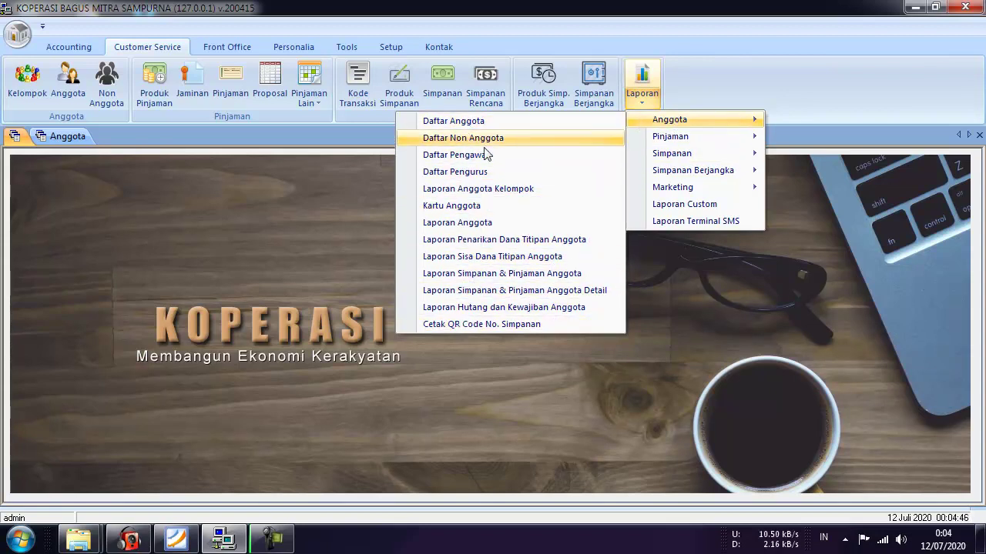
{"action": "left_click", "coordinate": [714, 271]}
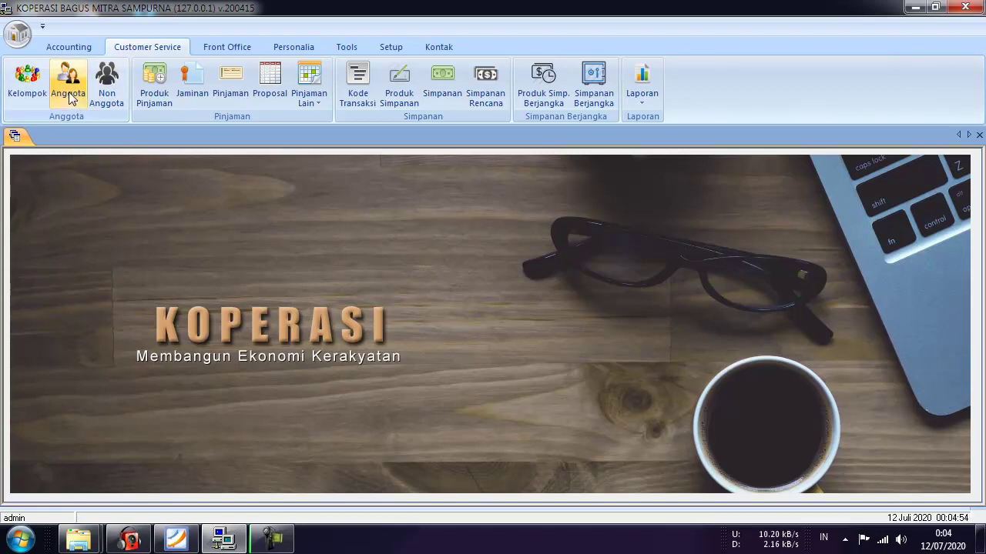
Step: Review the fields of a new entry form in the Non Anggota list, then close the form without saving
{"action": "left_click", "coordinate": [116, 86]}
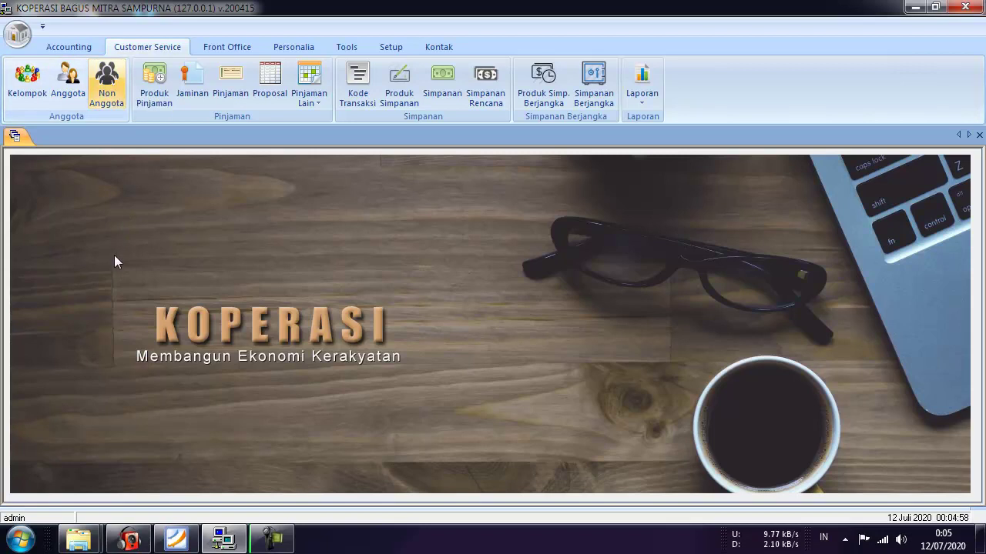
{"action": "left_click", "coordinate": [106, 88]}
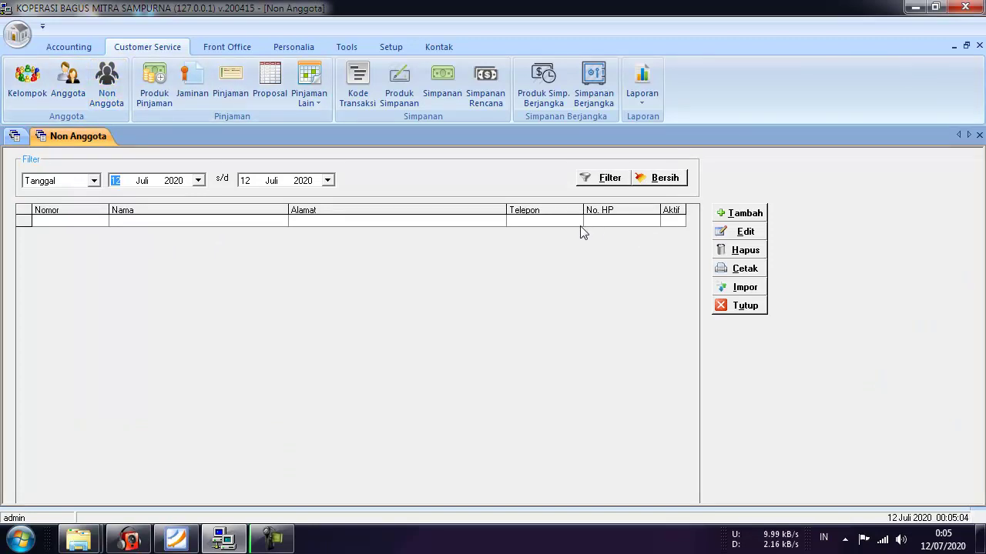
{"action": "left_click", "coordinate": [743, 213]}
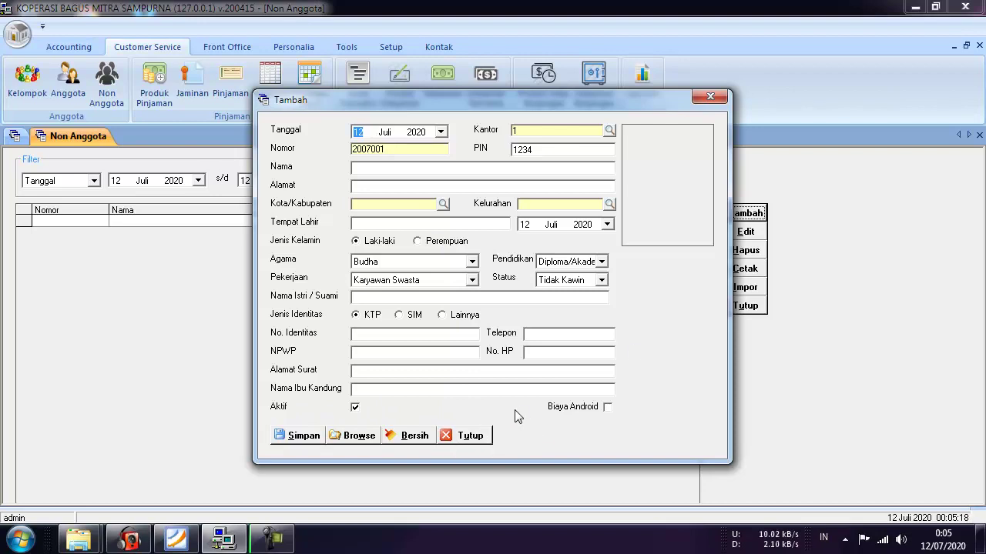
{"action": "left_click", "coordinate": [481, 438]}
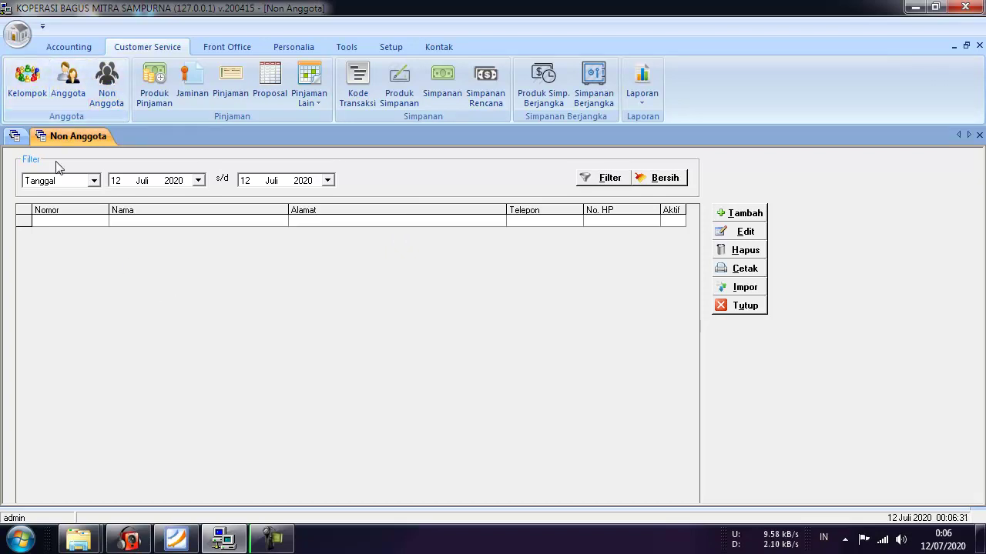
Step: Start a new Kelompok entry and view the member list for its Ketua without choosing anyone
{"action": "left_click", "coordinate": [21, 96]}
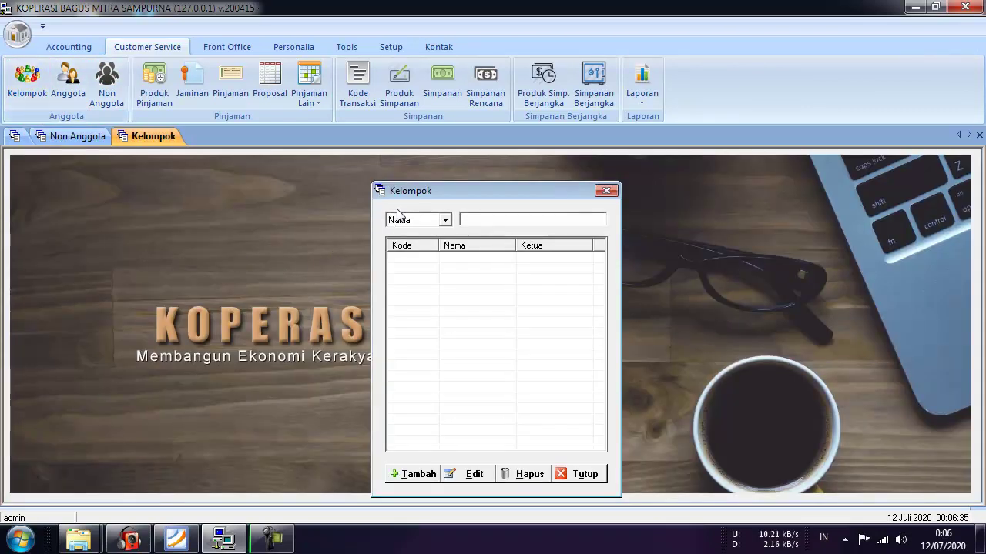
{"action": "left_click_drag", "start_coordinate": [409, 192], "coordinate": [367, 164]}
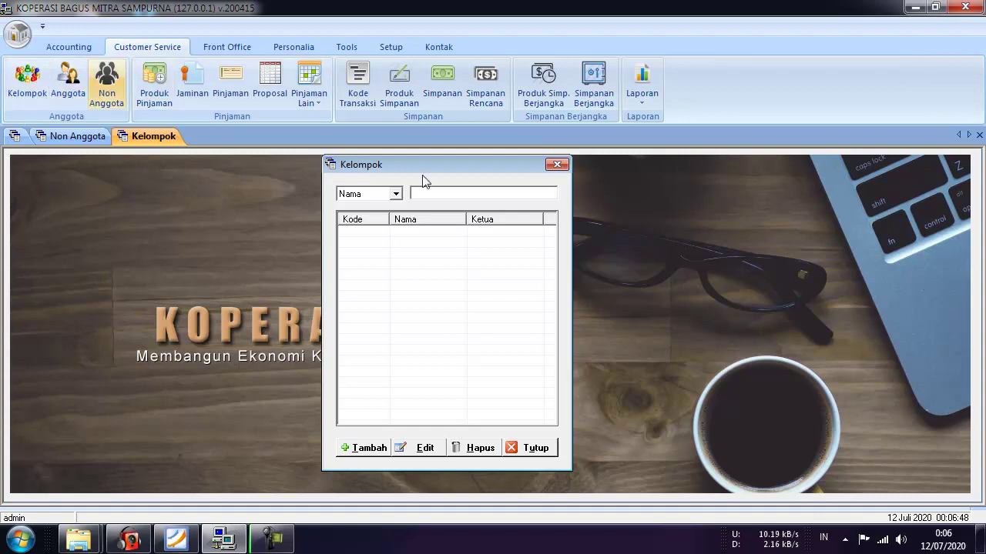
{"action": "left_click", "coordinate": [368, 444]}
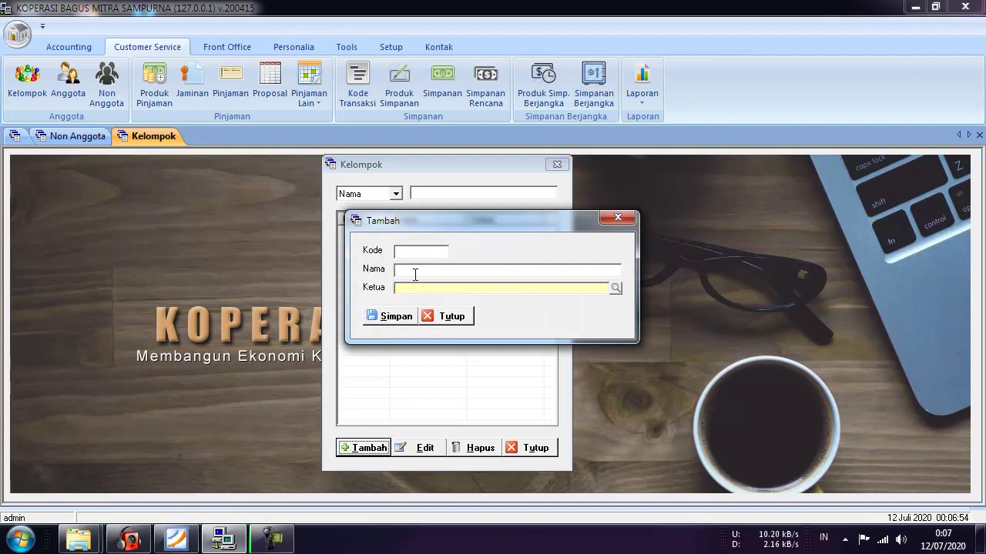
{"action": "left_click", "coordinate": [616, 287]}
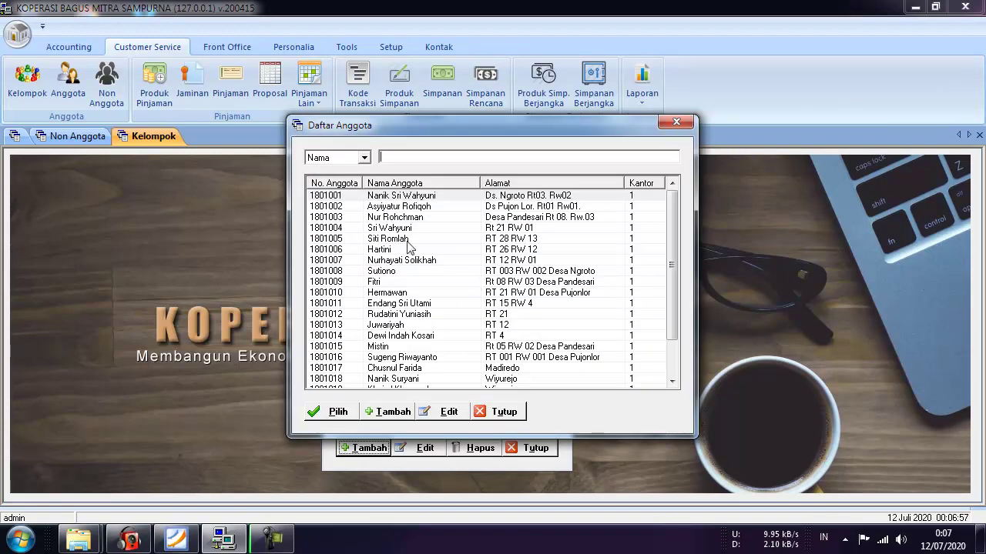
{"action": "left_click", "coordinate": [381, 197]}
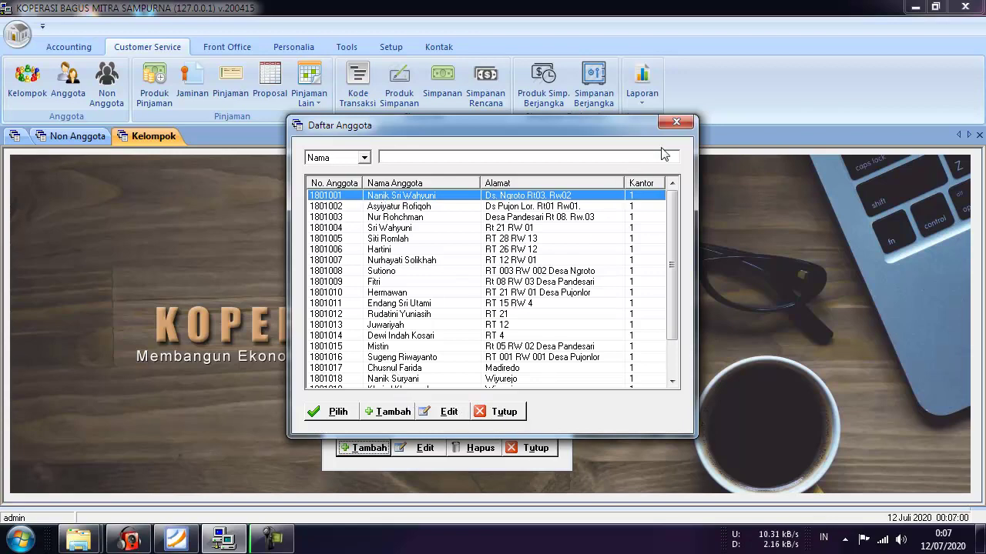
{"action": "left_click", "coordinate": [676, 122]}
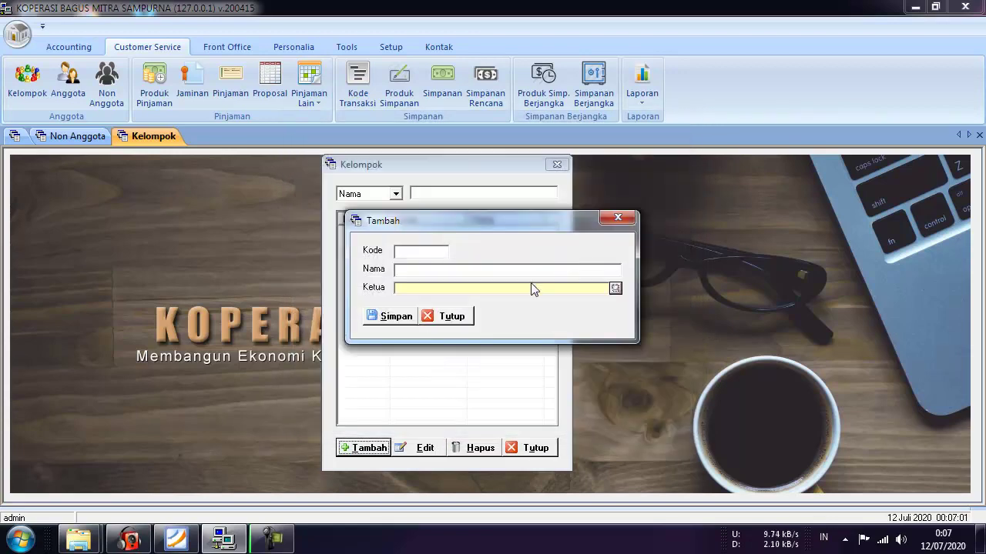
Step: Examine the remaining members available as Ketua, then close the new group form and the Kelompok list without saving
{"action": "left_click", "coordinate": [616, 288]}
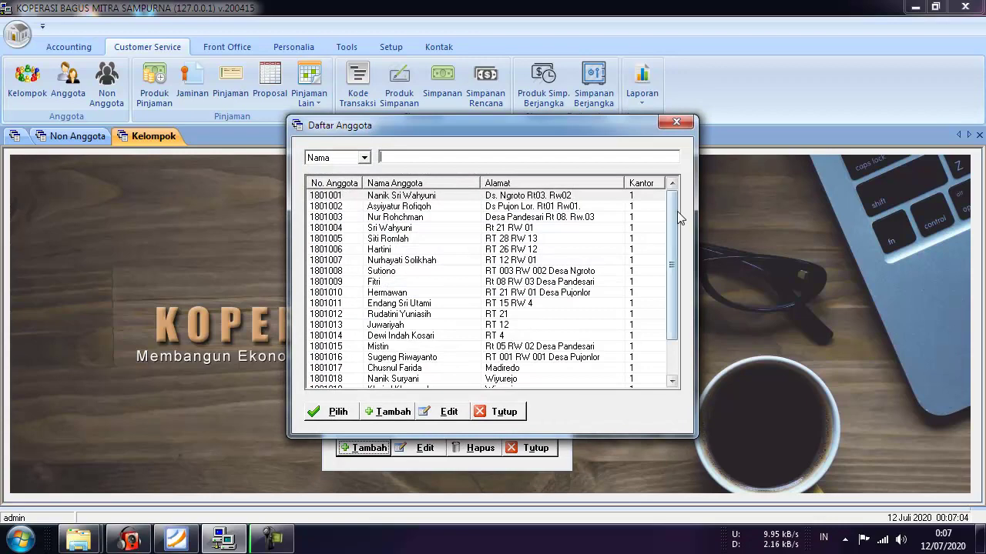
{"action": "scroll", "coordinate": [677, 254], "scroll_direction": "down", "scroll_amount": 2}
{"action": "left_click", "coordinate": [509, 411]}
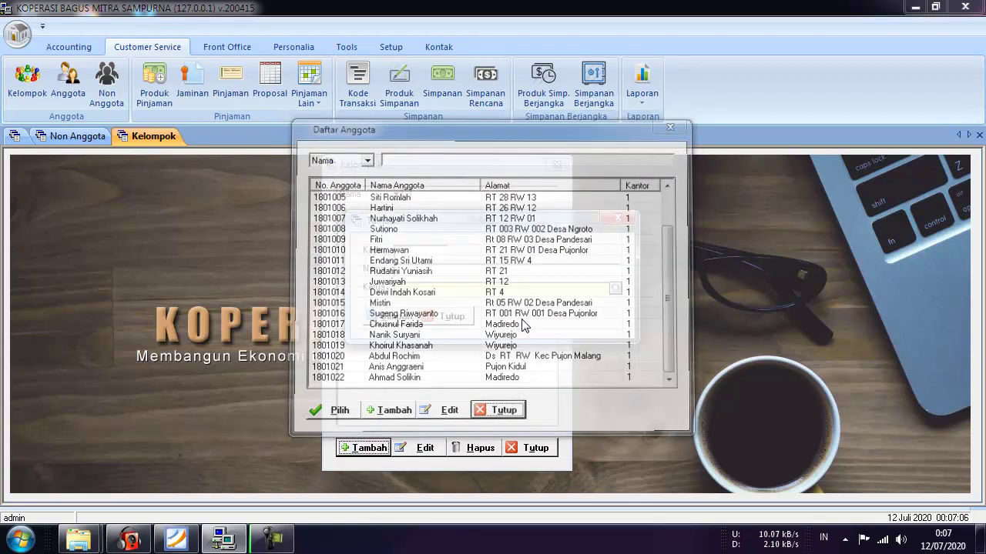
{"action": "left_click", "coordinate": [452, 317]}
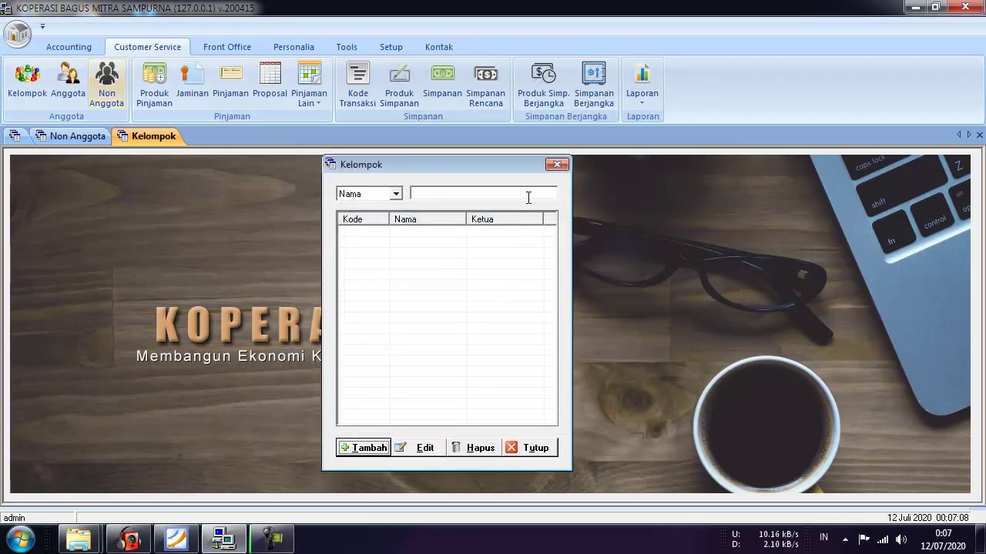
{"action": "left_click", "coordinate": [557, 164]}
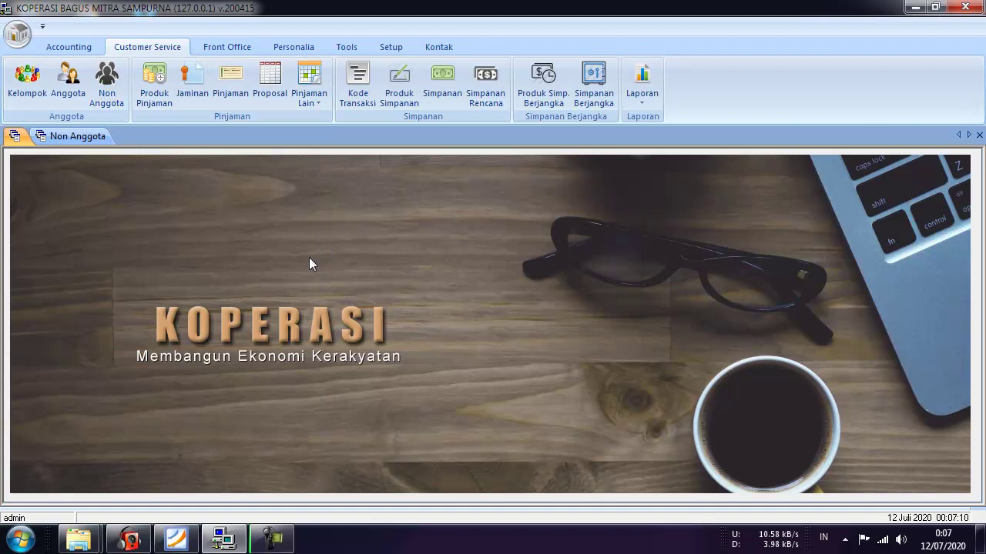